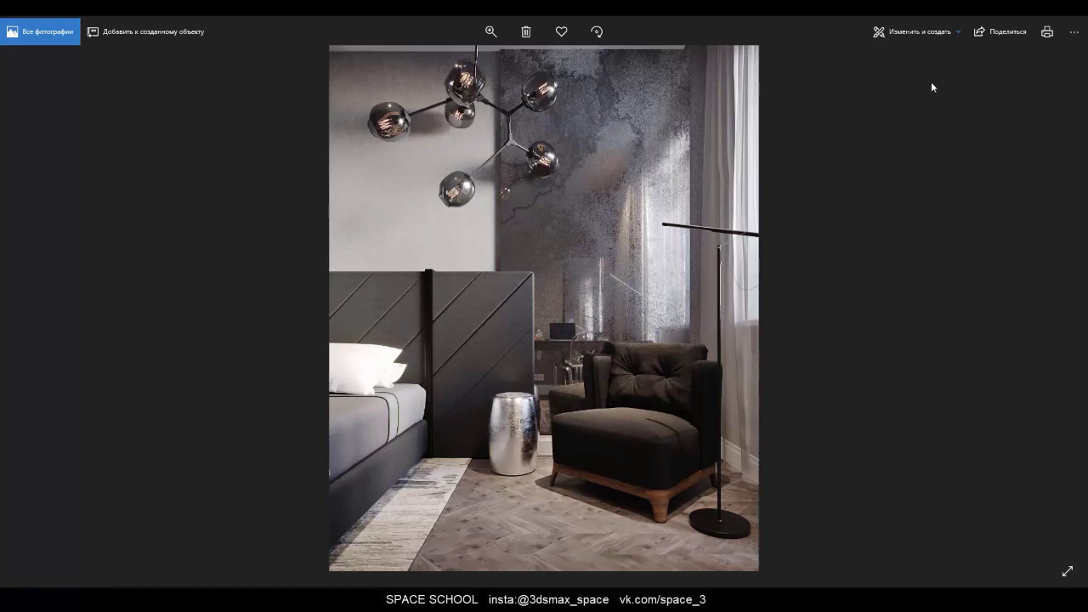
- Zoom in on the bedroom reference photo and pan up to the aged mirror above the lamps
click(489, 33)
click(473, 61)
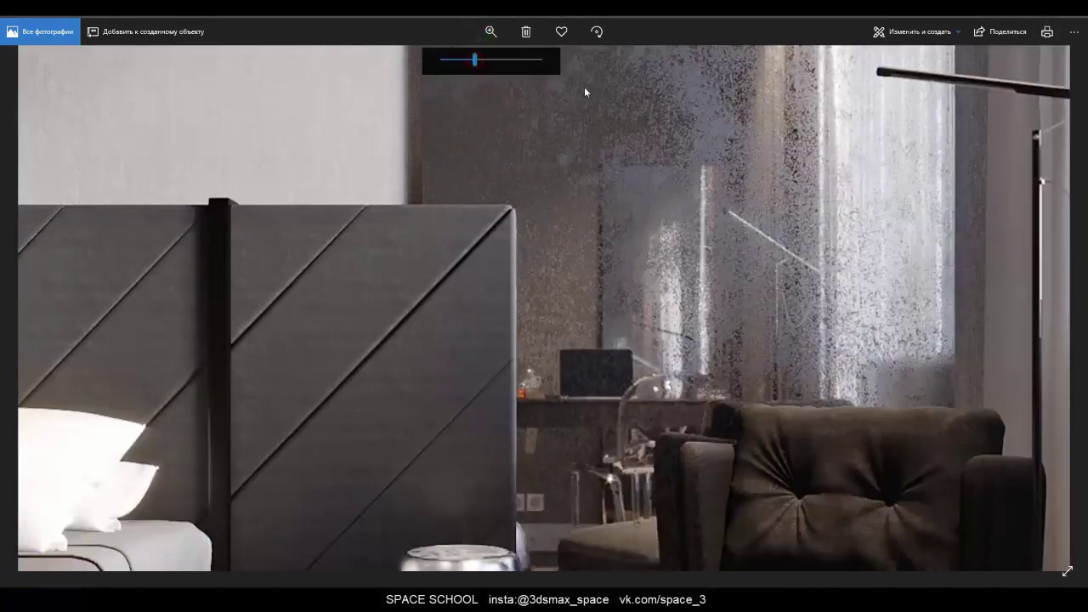
click(457, 61)
click(662, 192)
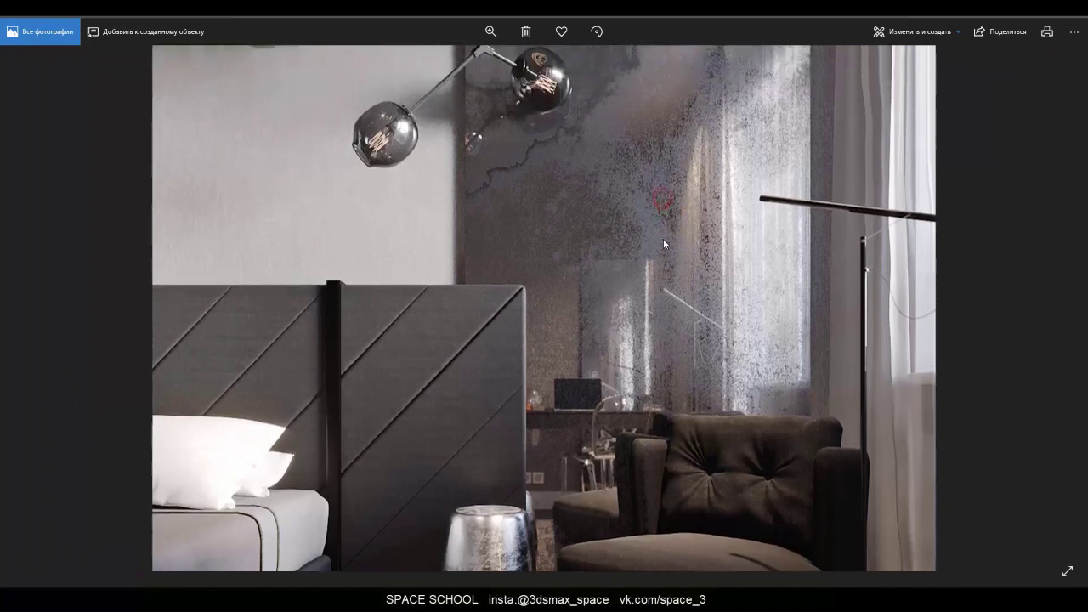
drag(663, 187, 663, 242)
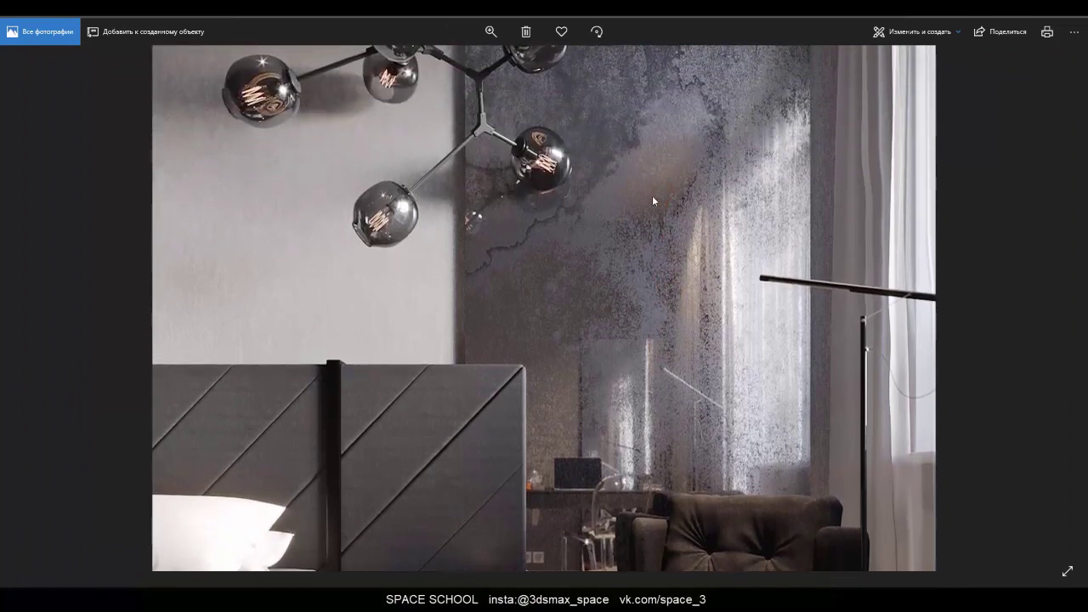
drag(613, 153, 618, 218)
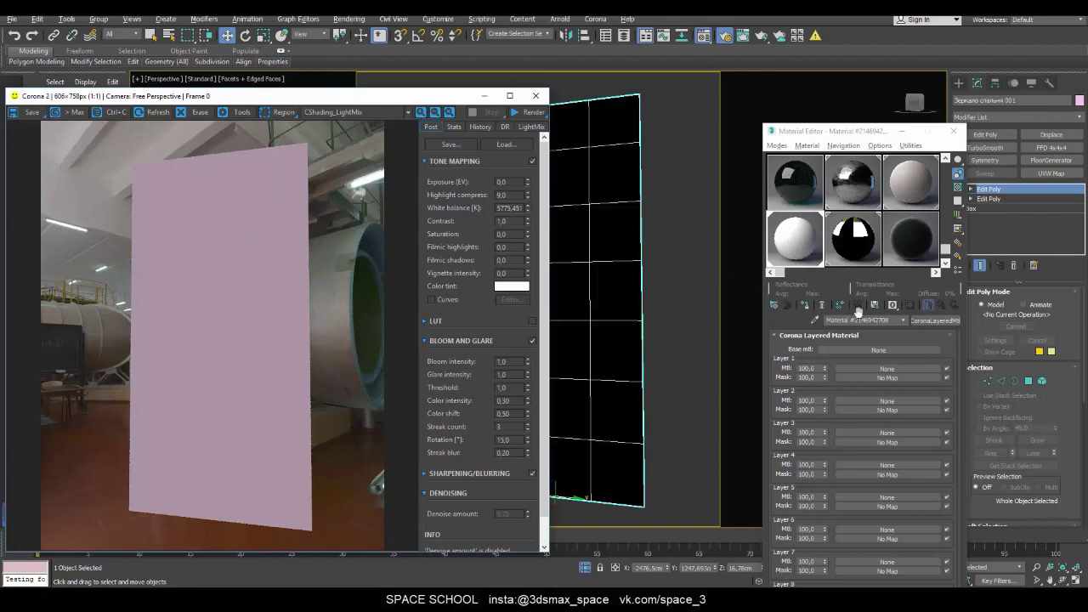
- Change the slot to a CoronaLayeredMtl, discarding the old material, and drag it onto the panel
click(935, 322)
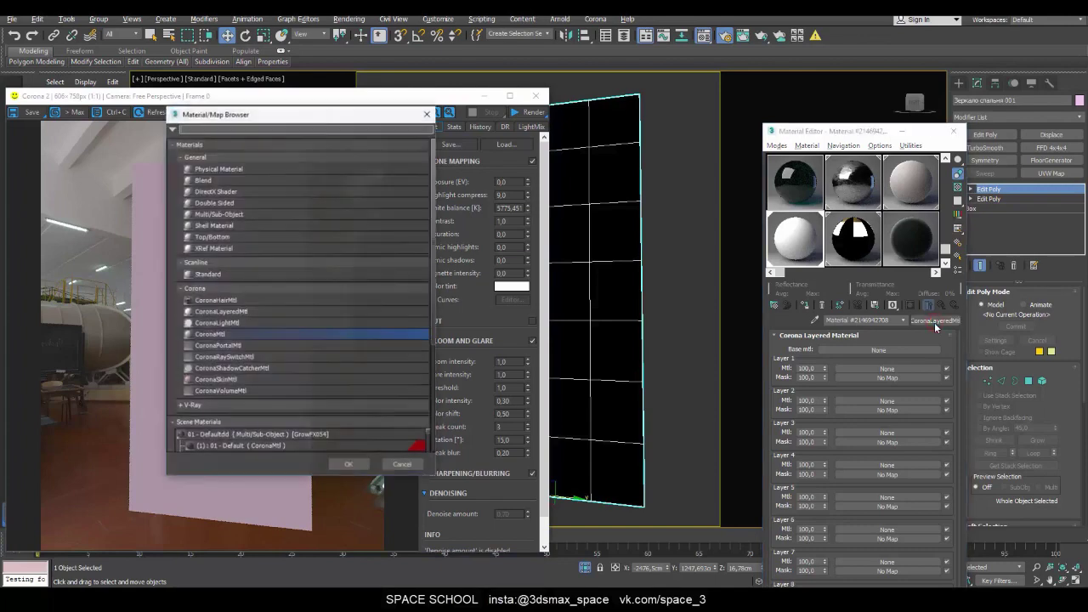
double_click(233, 312)
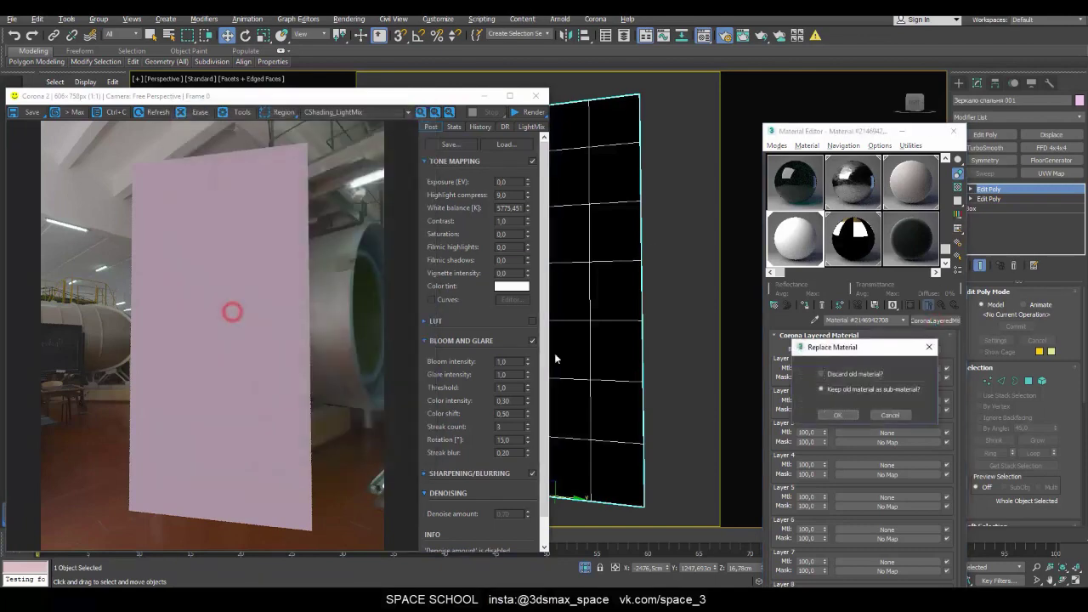
click(821, 374)
click(837, 414)
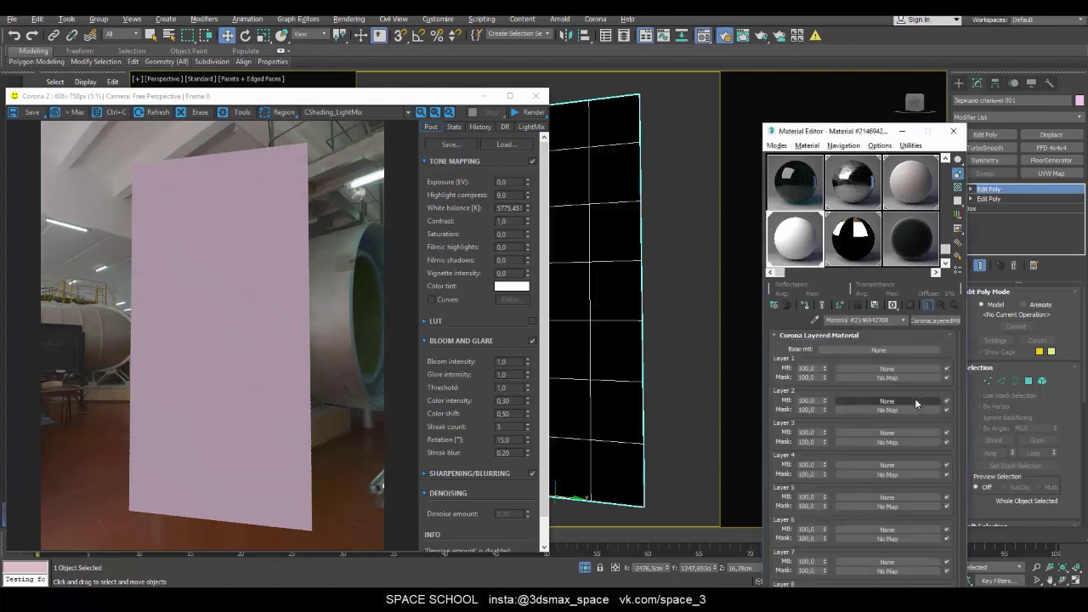
drag(799, 246, 597, 283)
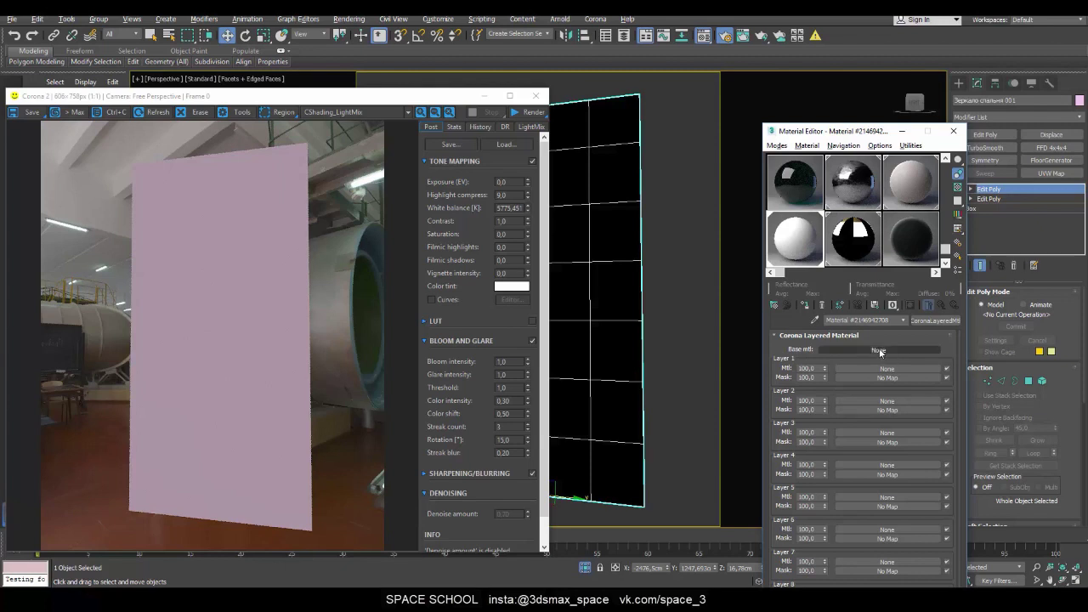
- Put a CoronaMtl in the Base mtl slot with diffuse level 0.0 and reflection level 1.0
click(880, 351)
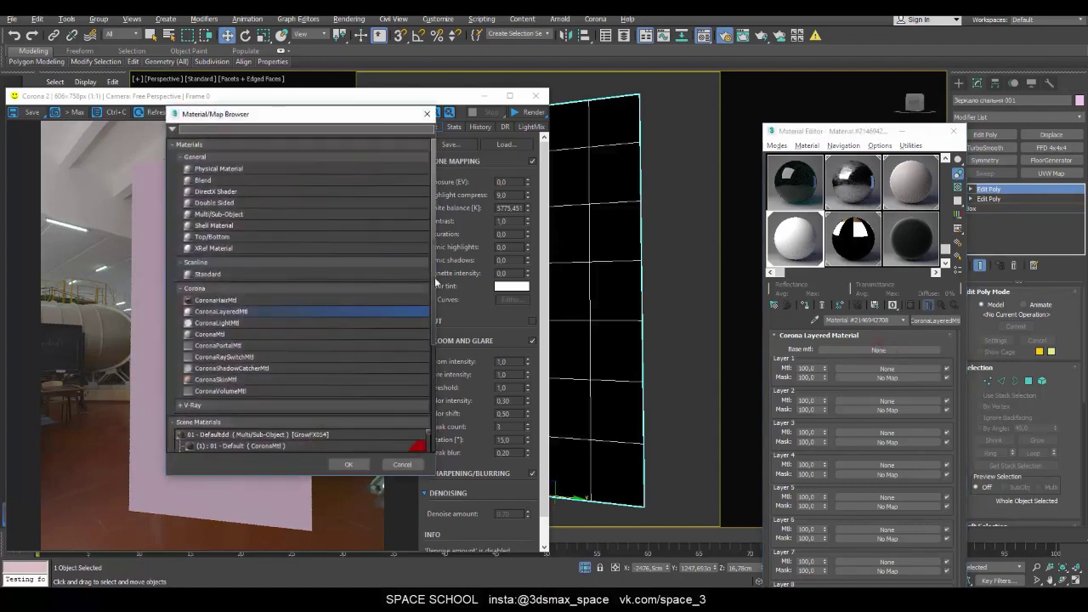
double_click(218, 337)
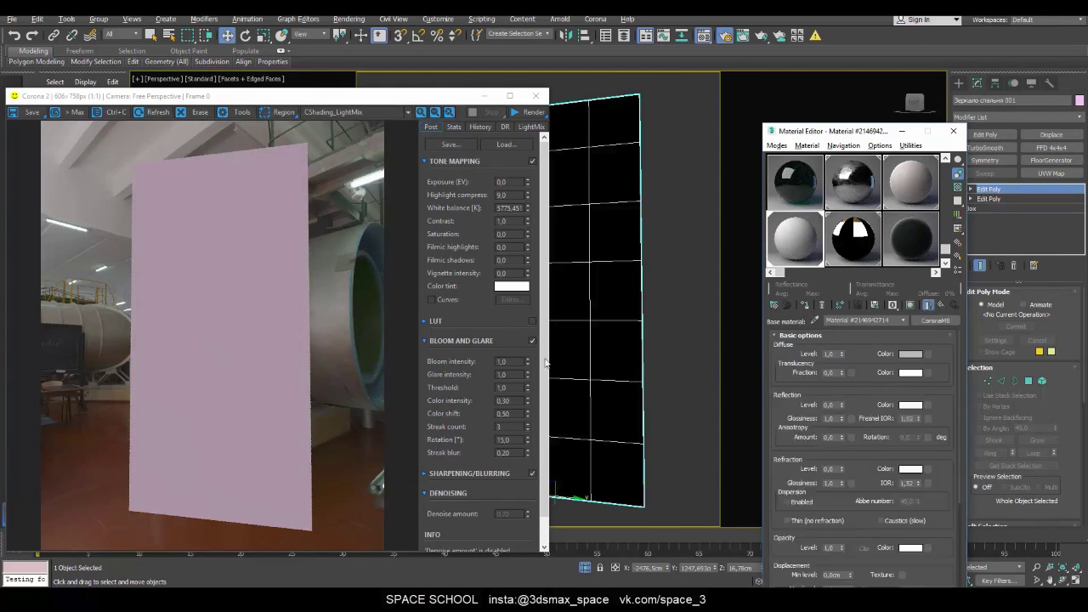
click(840, 354)
right_click(841, 353)
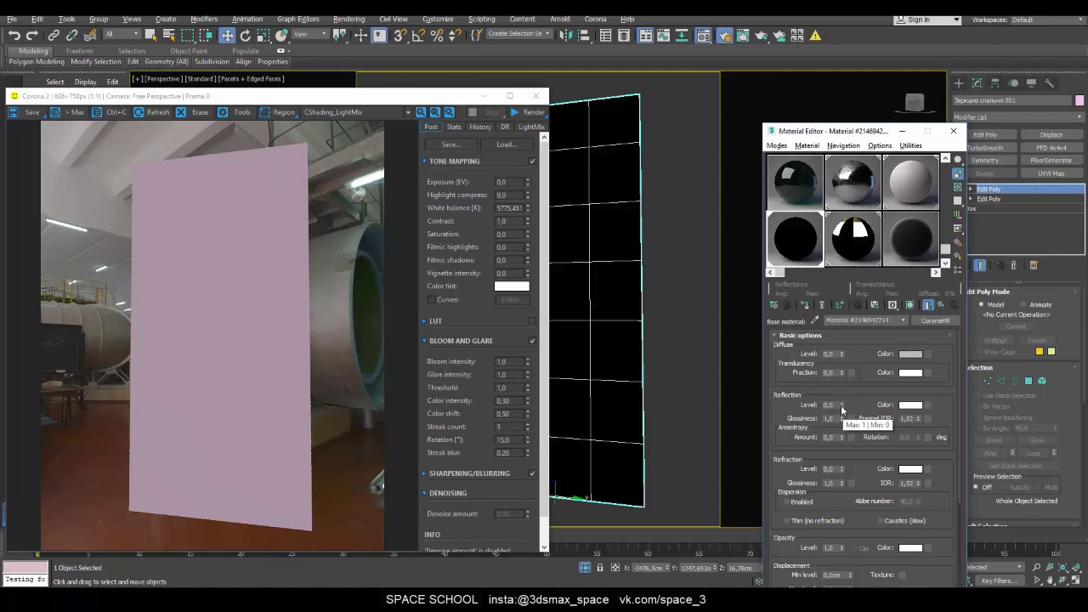
drag(841, 405, 840, 374)
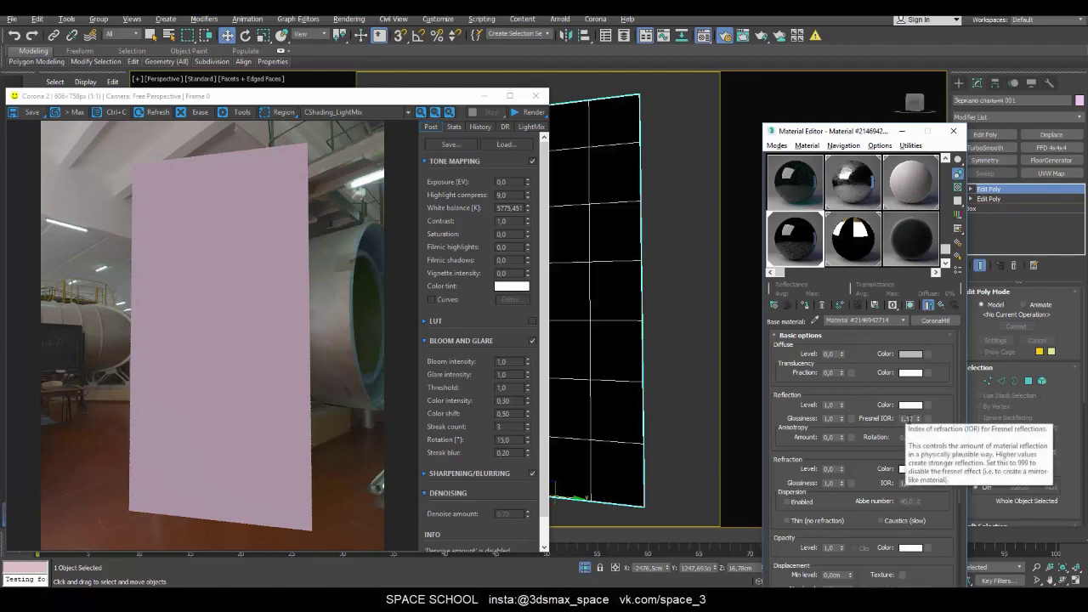
- Set the base material's Fresnel IOR to 50
double_click(908, 419)
text(5)
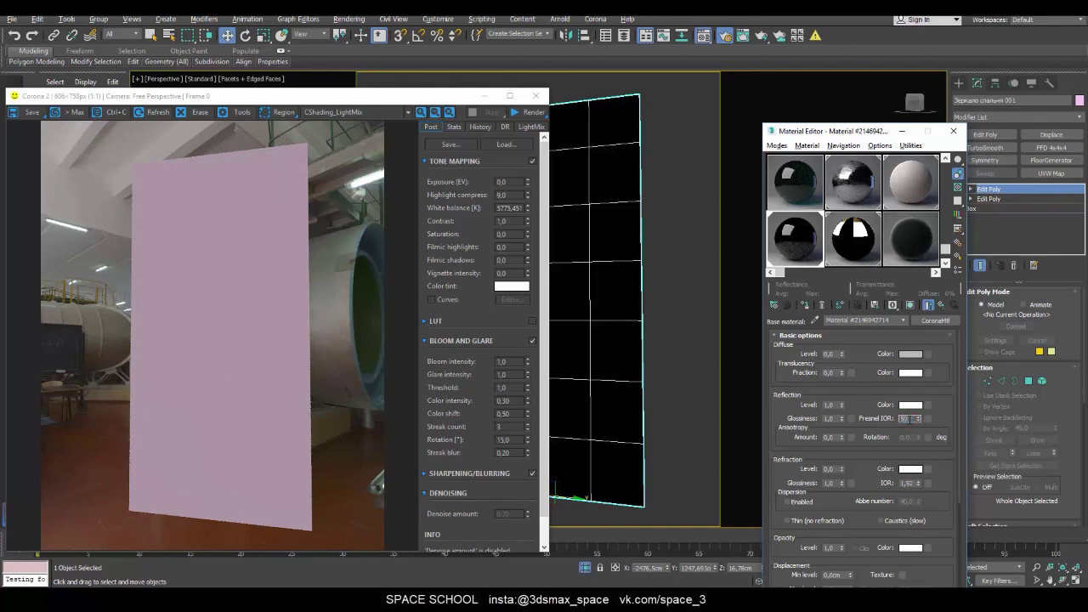
key(Return)
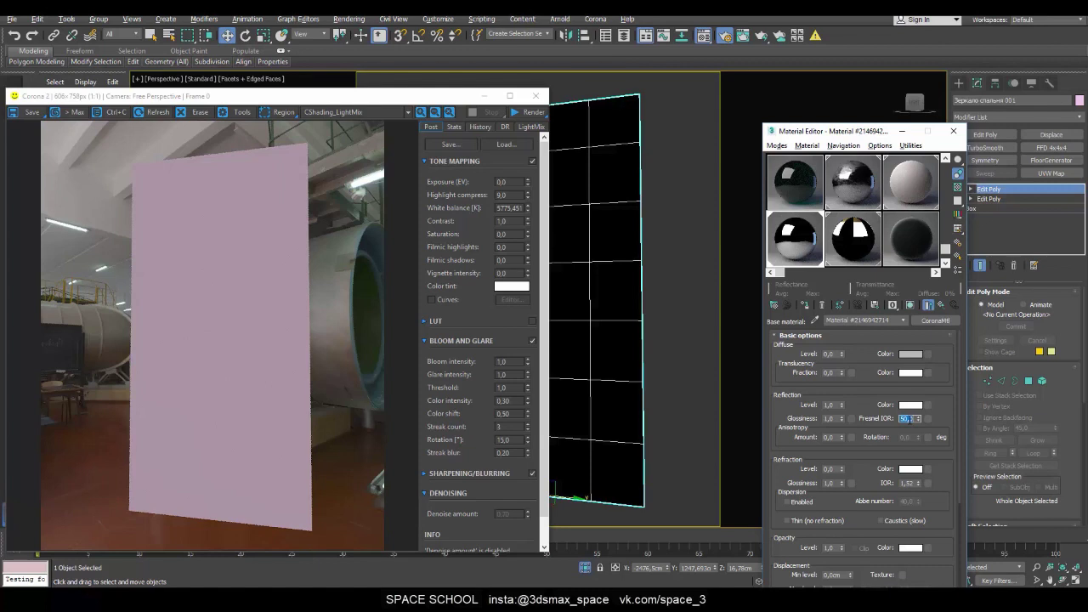
key(Return)
- Preview the mirror enlarged, test blurrier glossiness, restore it to 1.0, and open the Corona maps list
double_click(801, 239)
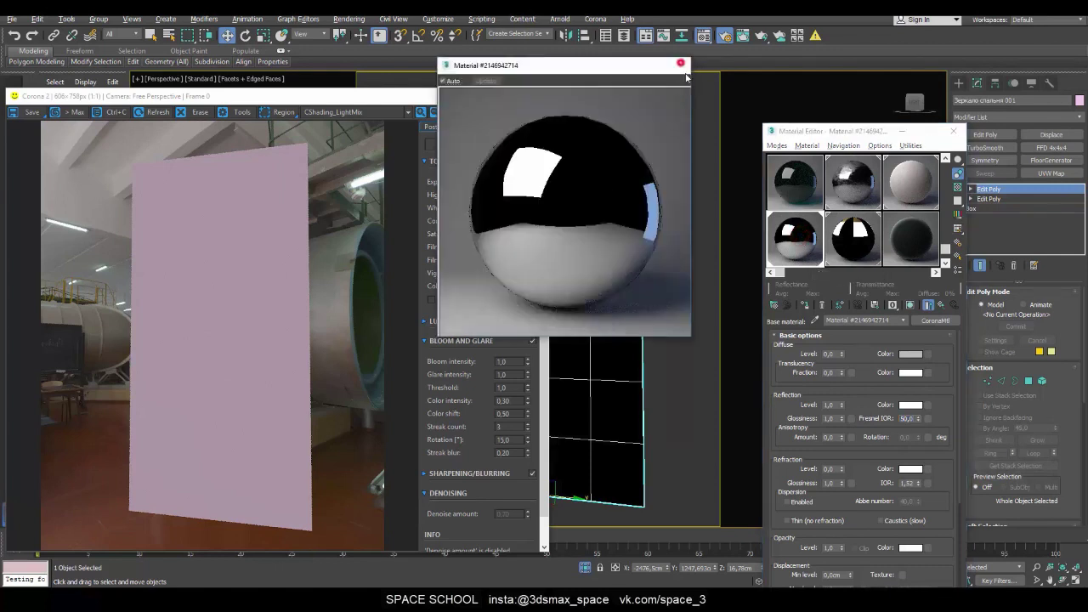
click(682, 64)
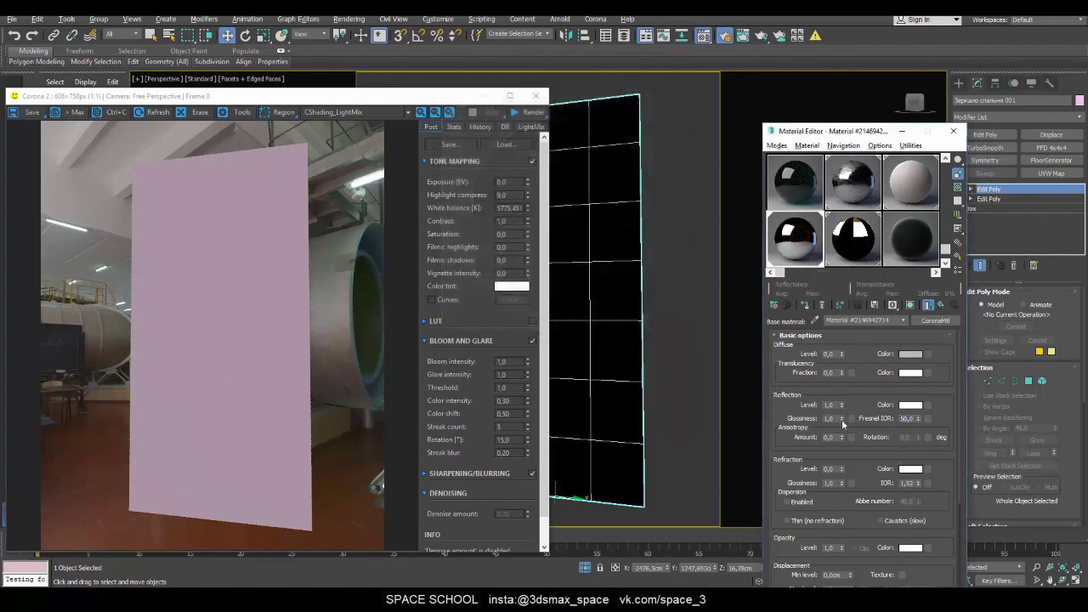
double_click(799, 239)
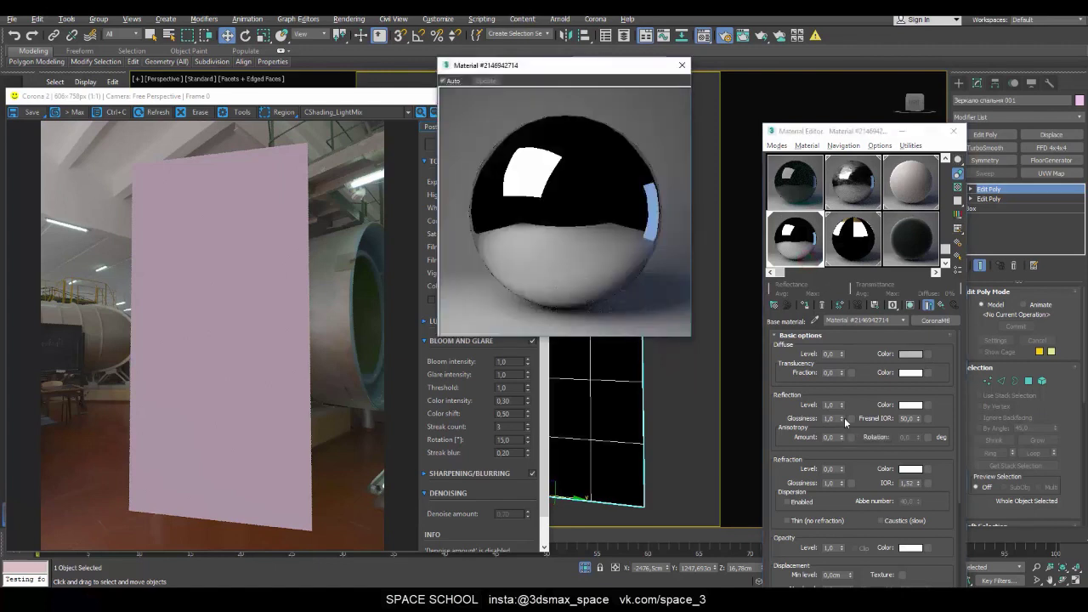
drag(842, 422, 844, 419)
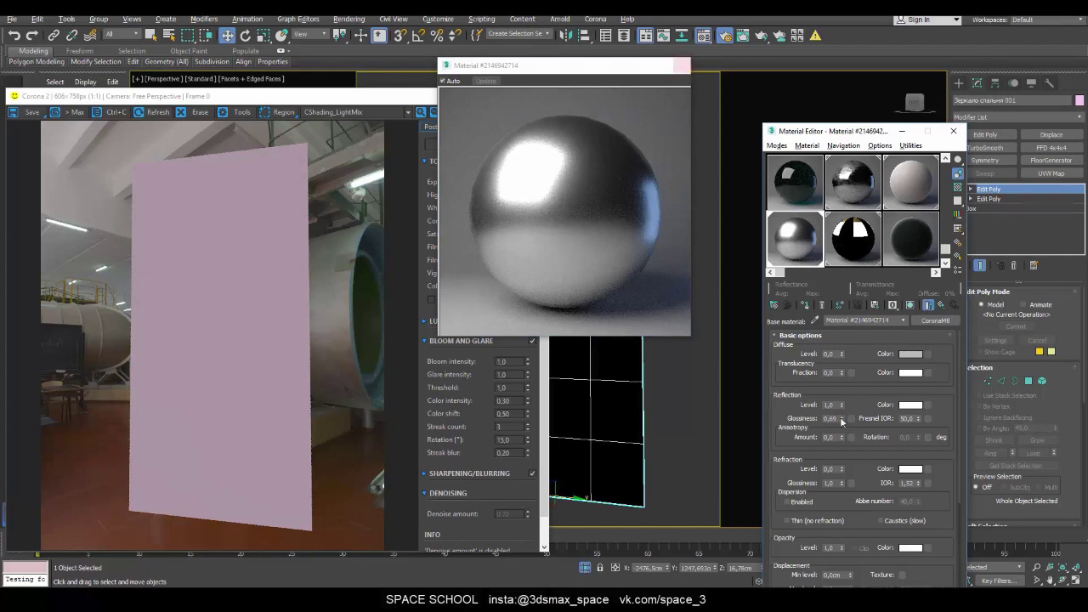
drag(843, 419, 847, 338)
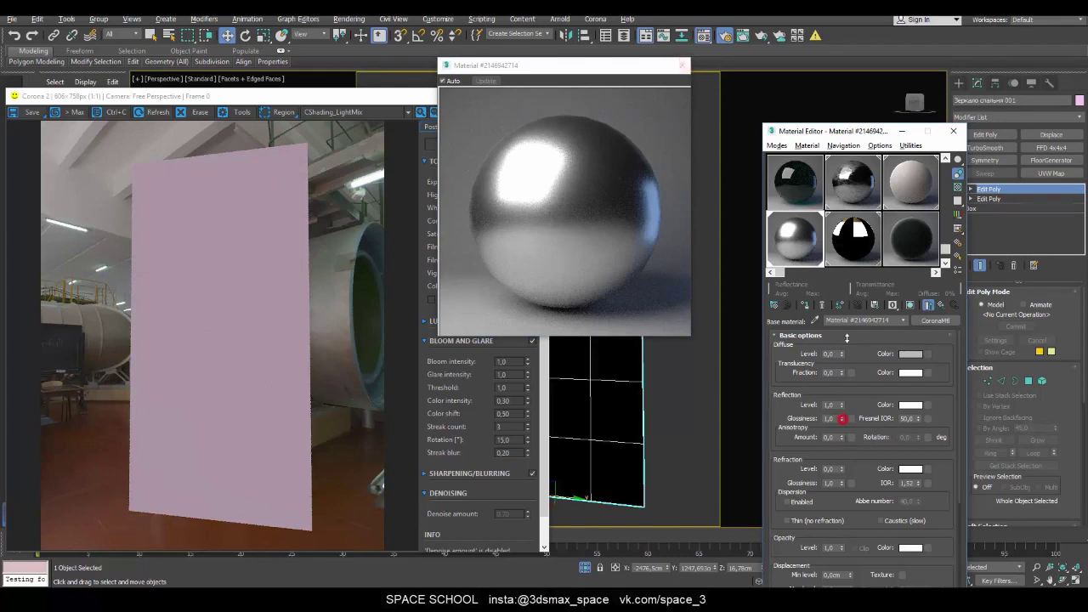
click(851, 418)
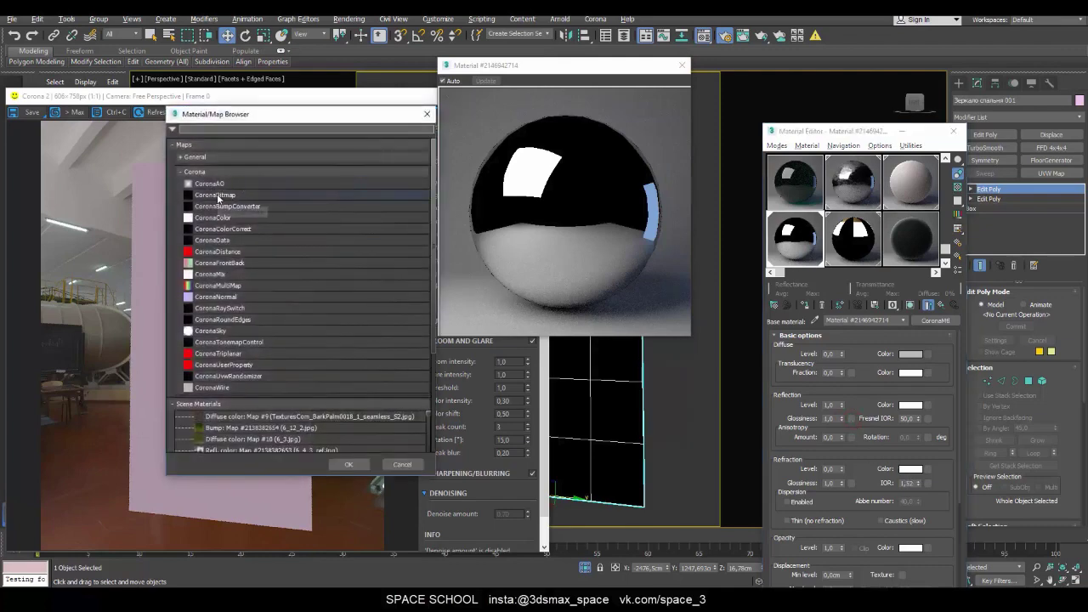
- Add a CoronaBitmap to reflection glossiness loading the grunge image Рефлект 2.jpg
double_click(200, 195)
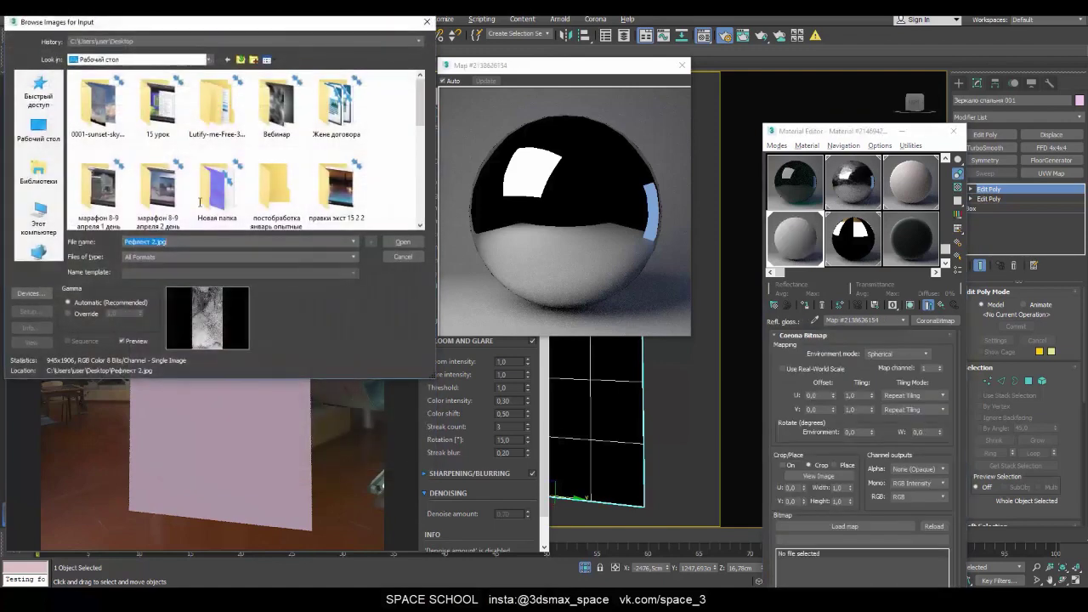
scroll(269, 170, down, 5)
click(269, 170)
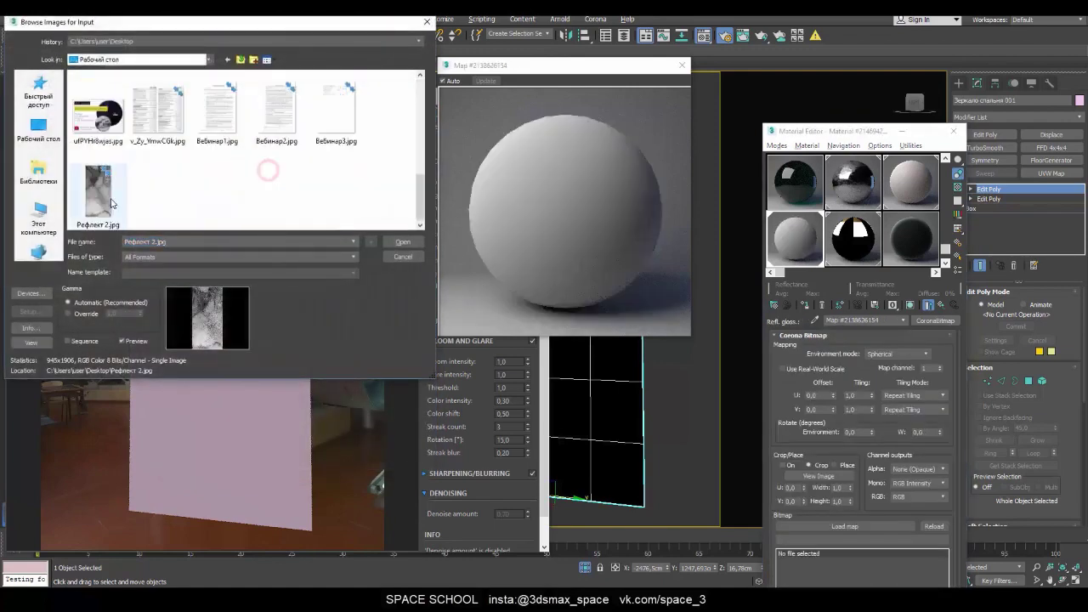
double_click(98, 197)
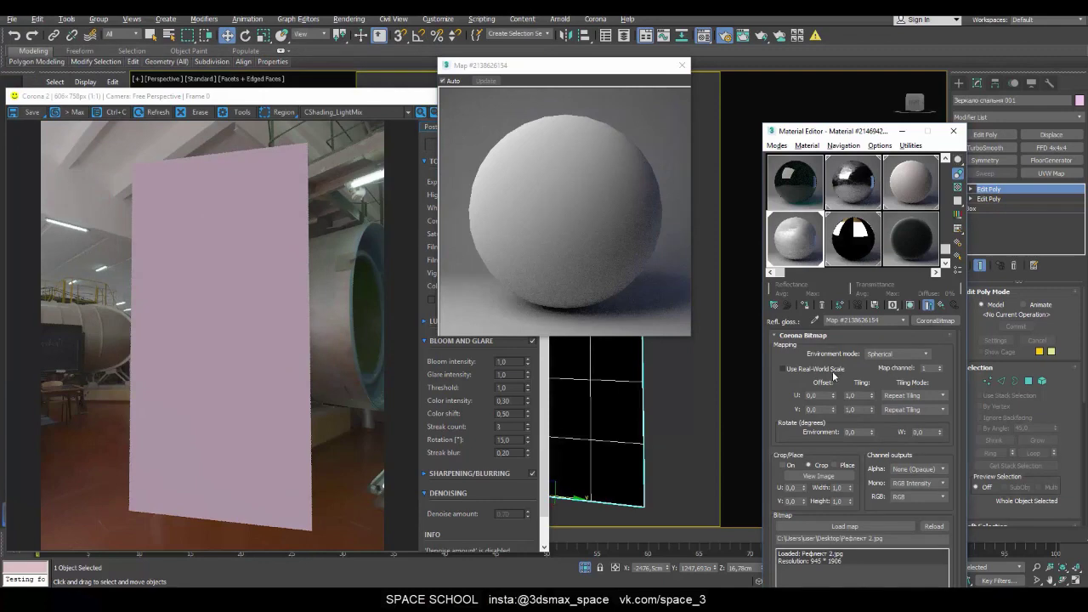
- View Рефлект 2.jpg at full size, then bring up the map type browser for glossiness
click(830, 479)
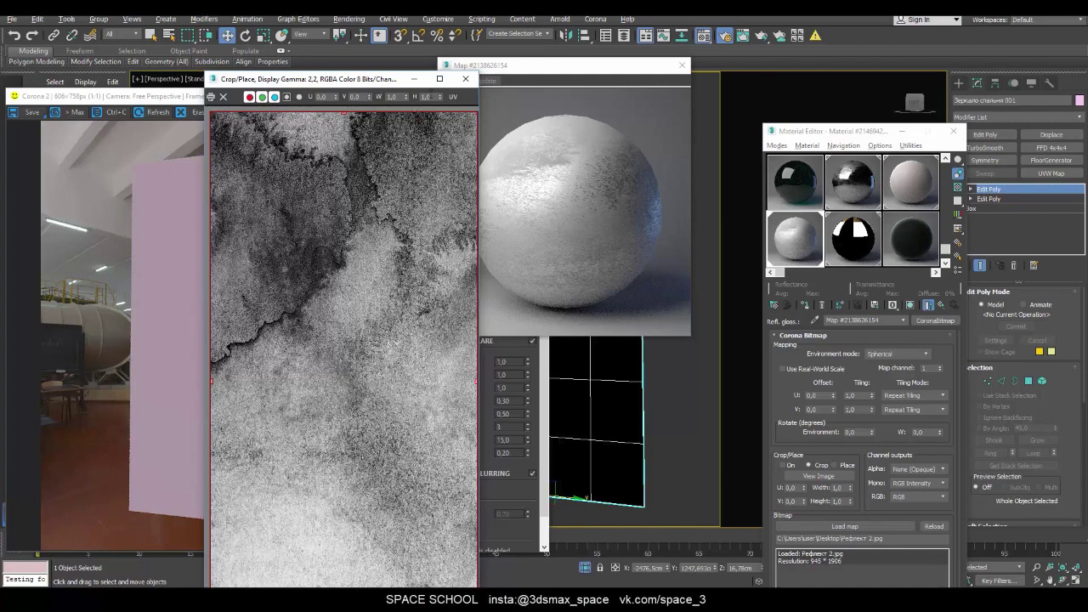
click(465, 78)
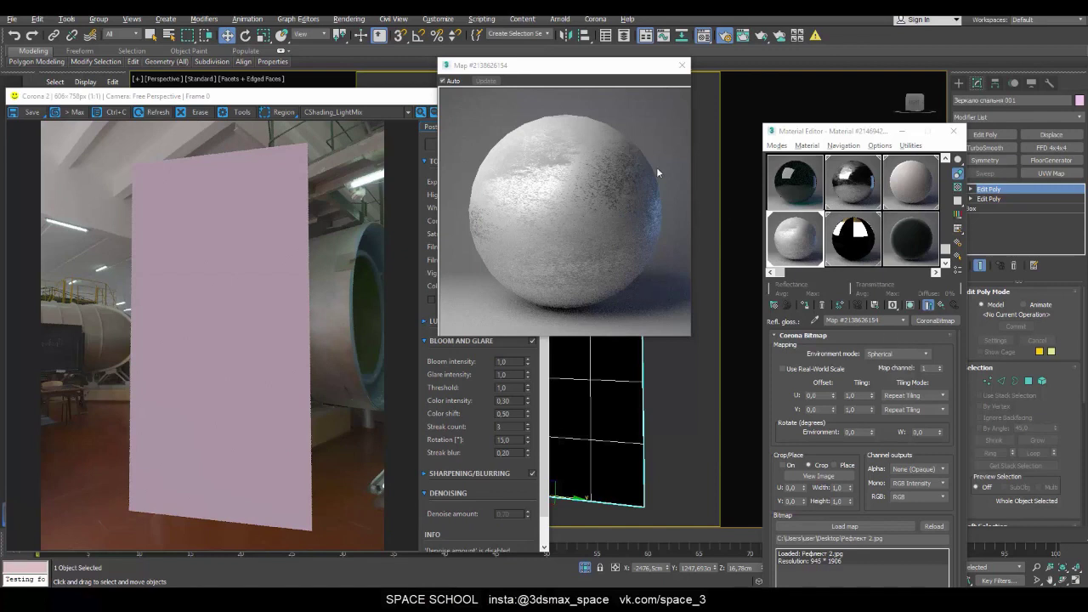
click(932, 320)
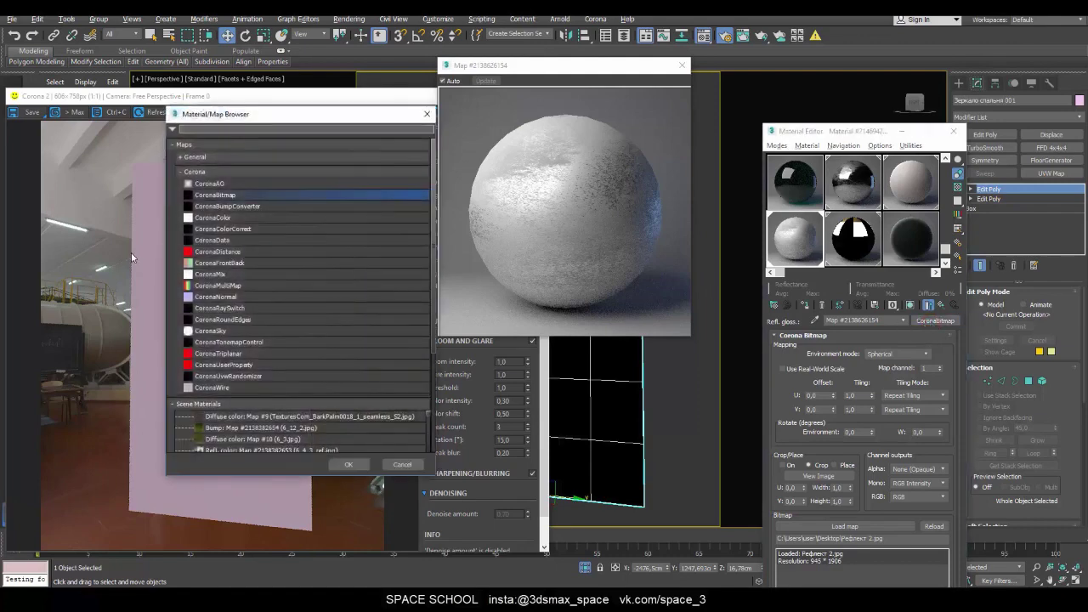
- Wrap the Рефлект 2.jpg bitmap in CoronaColorCorrect as a sub-map, with brightness 0,57 and contrast 1,35
click(224, 229)
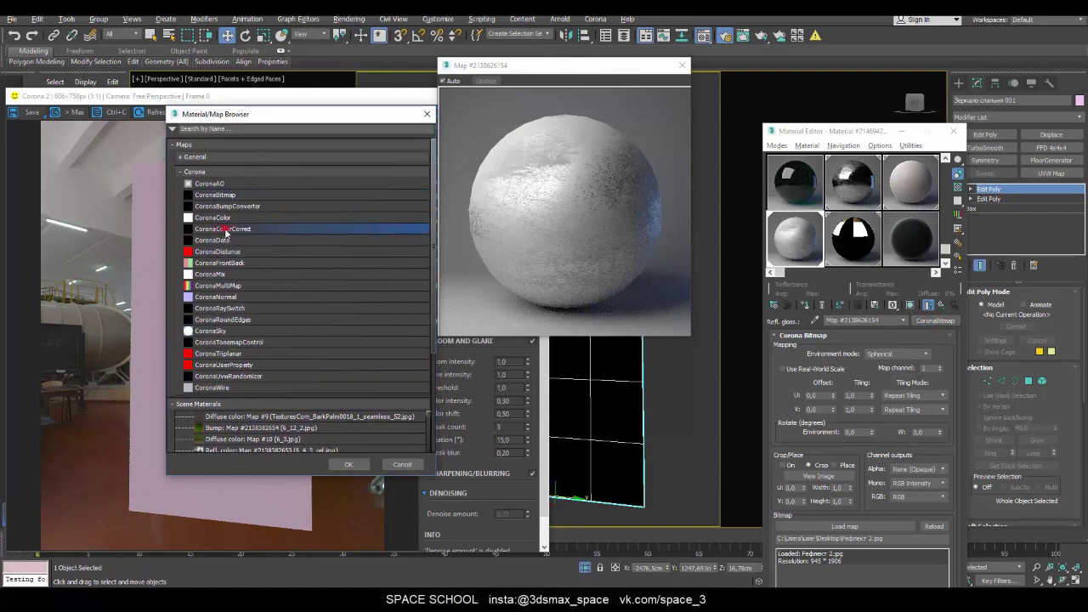
double_click(224, 230)
click(837, 390)
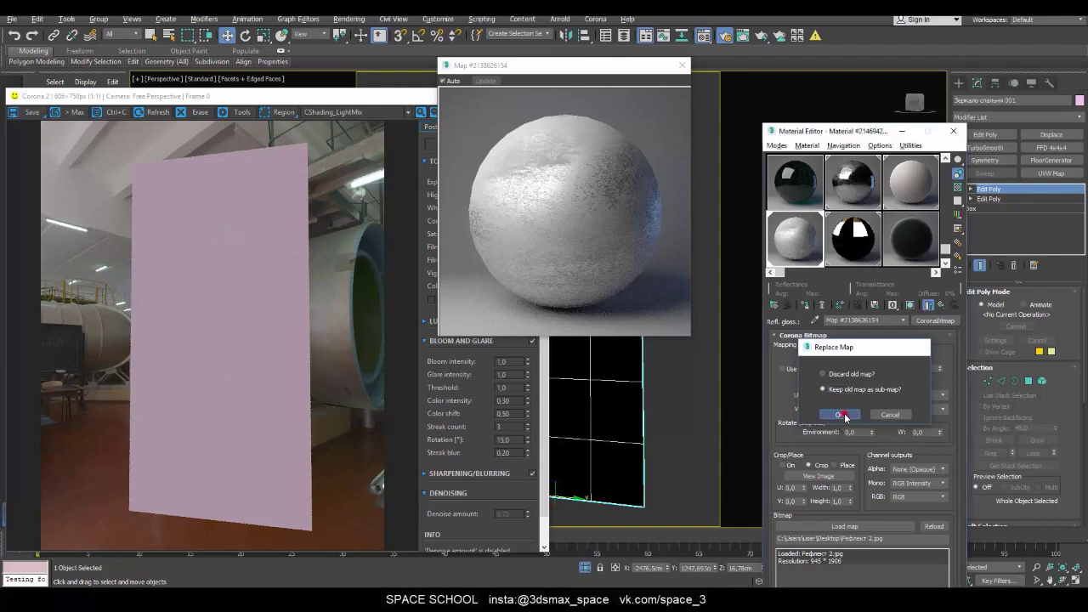
click(840, 415)
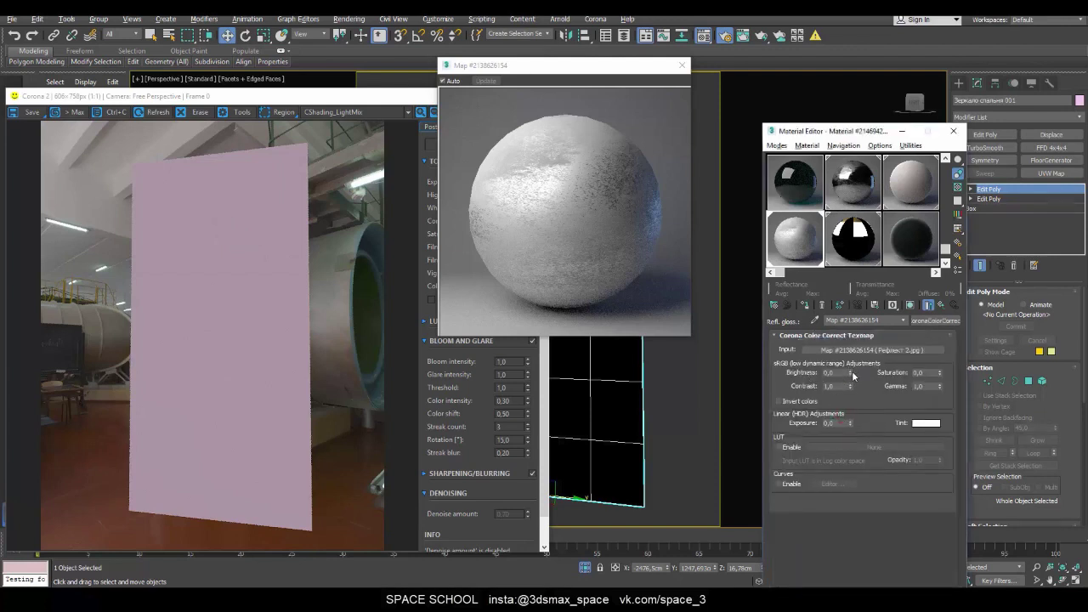
drag(850, 374, 848, 339)
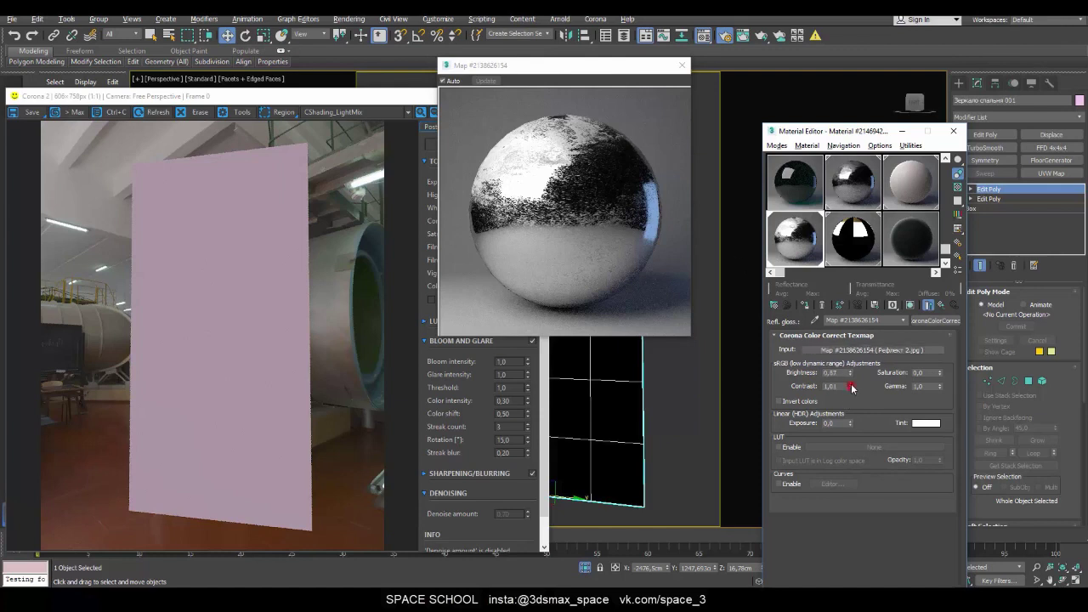
drag(851, 385, 851, 369)
- Close the map preview, start an interactive Corona render with Shift+Q, and reset brightness to 0,0
click(682, 65)
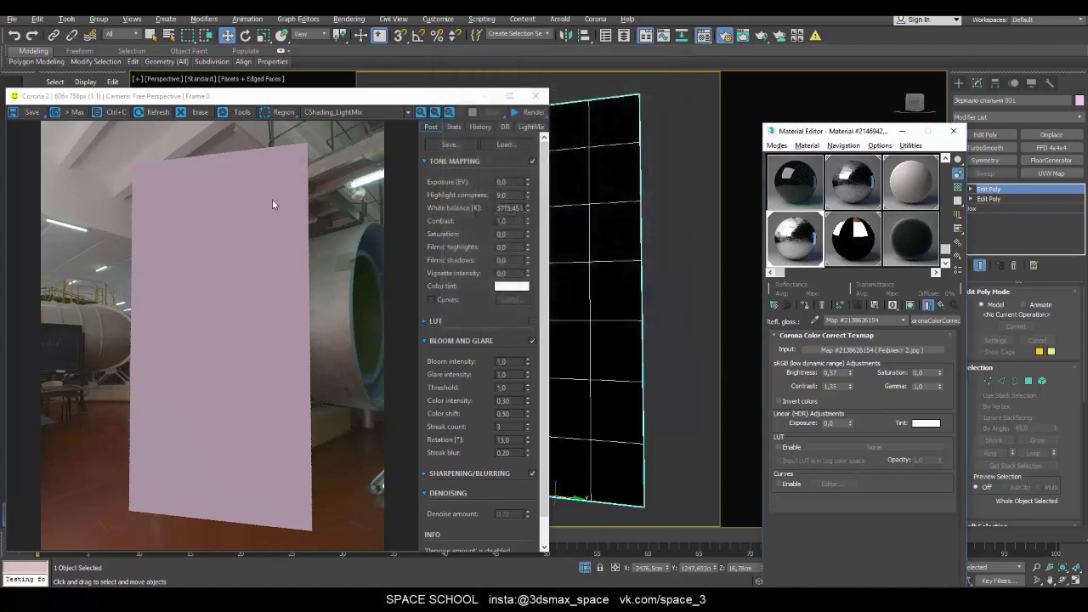
click(520, 119)
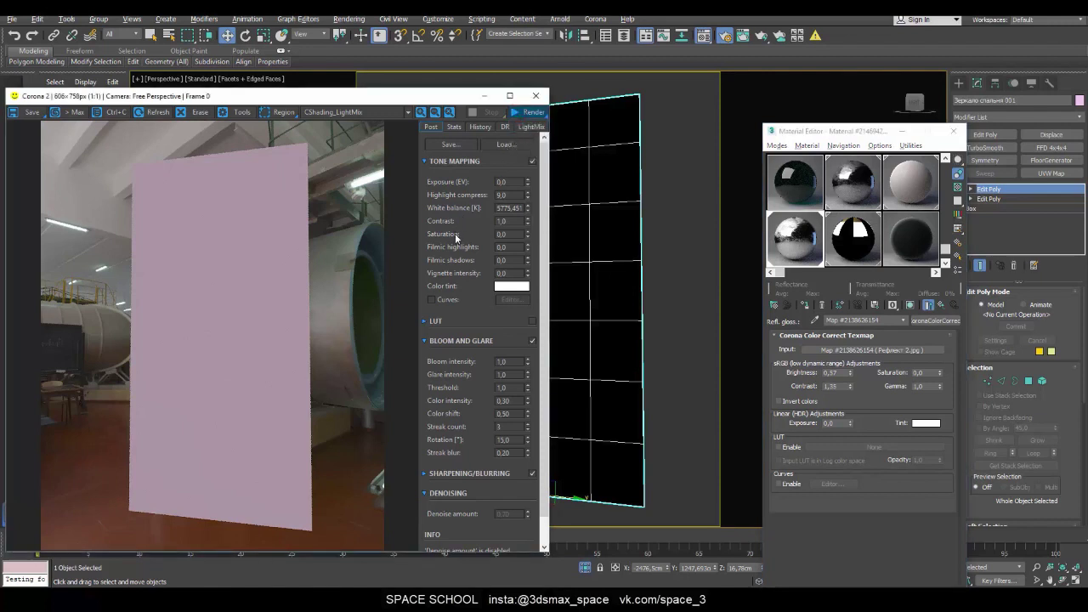
key(shift+q)
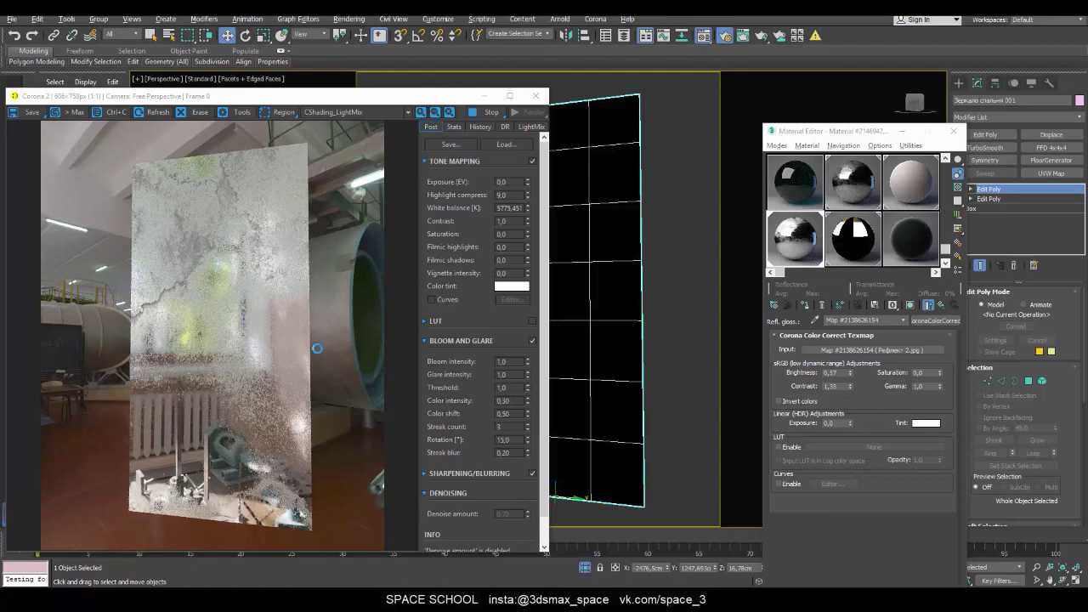
right_click(850, 372)
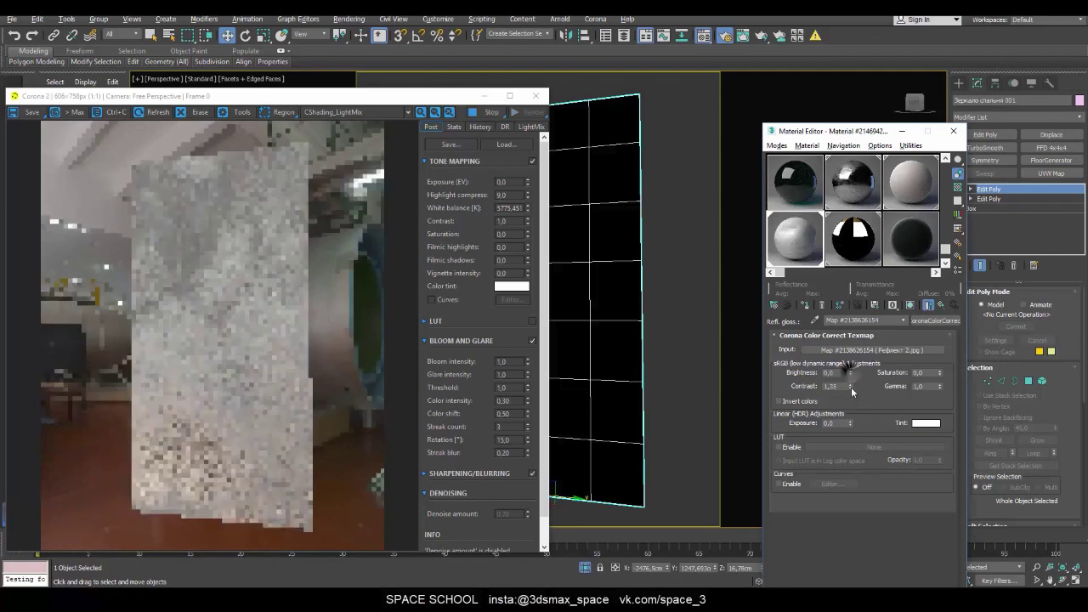
- Reset contrast to 1,0 and raise brightness toward 0,67 while watching the interactive render
right_click(849, 387)
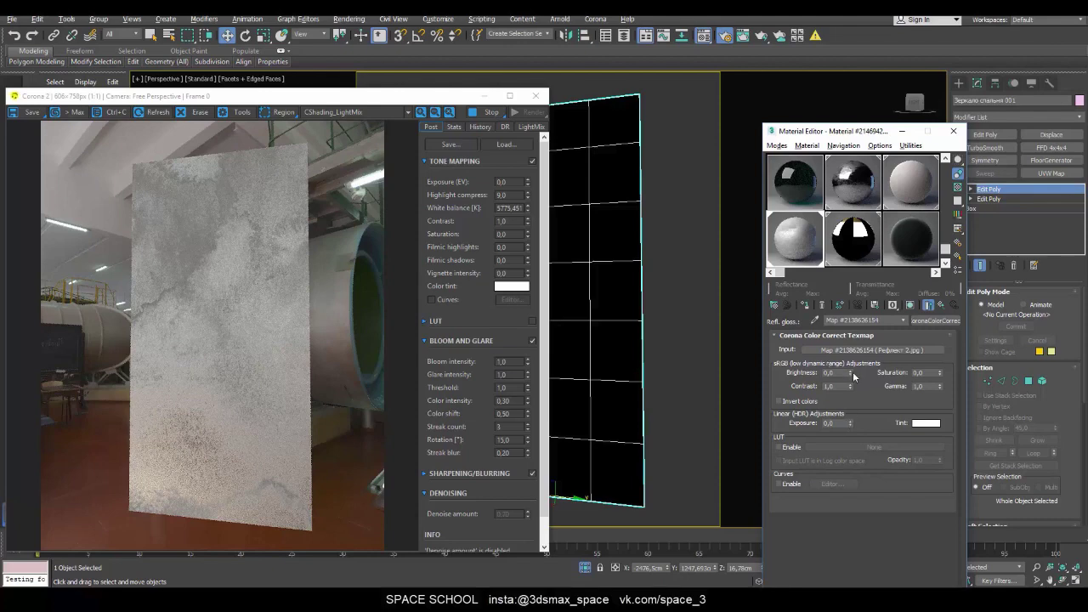
mouse_move(850, 372)
mouse_down()
mouse_move(846, 334)
mouse_move(849, 369)
mouse_move(848, 357)
mouse_up()
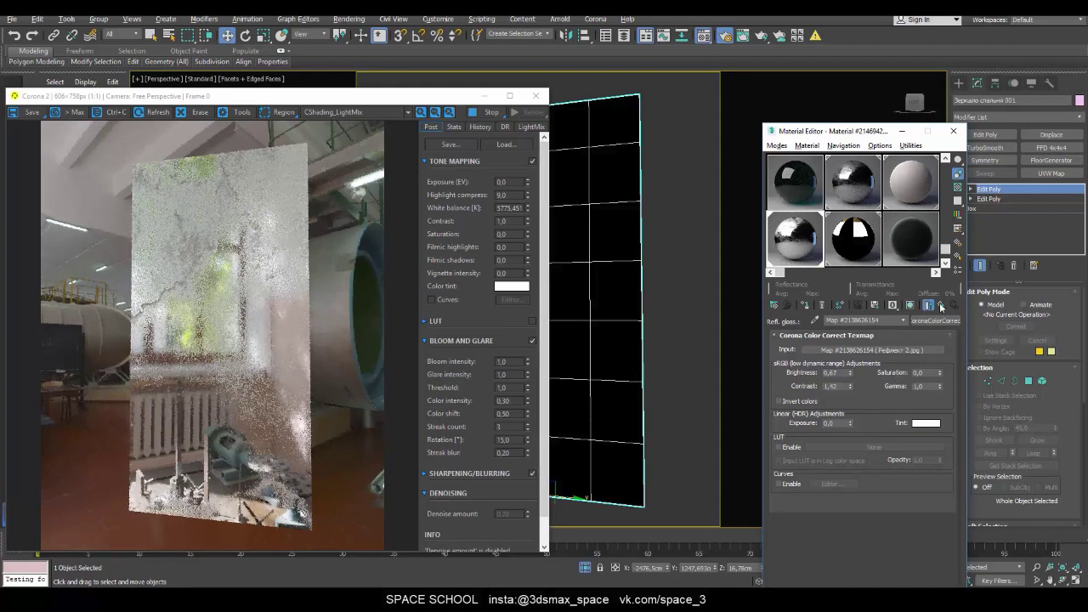
- Copy the color-corrected glossiness map into the CoronaMtl's Reflection Color slot as an independent copy
click(941, 305)
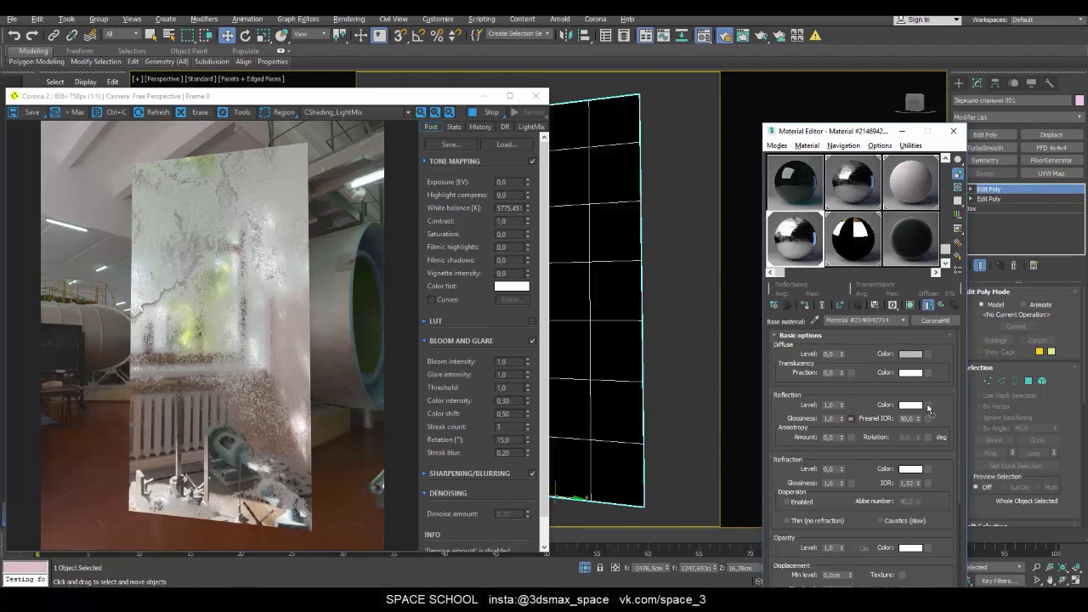
drag(929, 409, 851, 418)
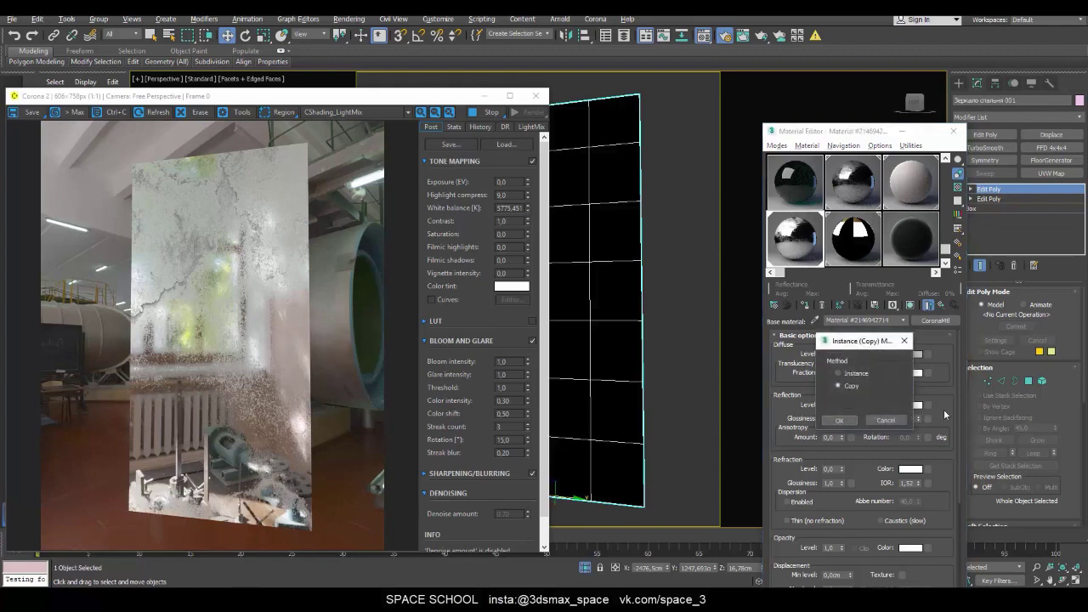
click(840, 420)
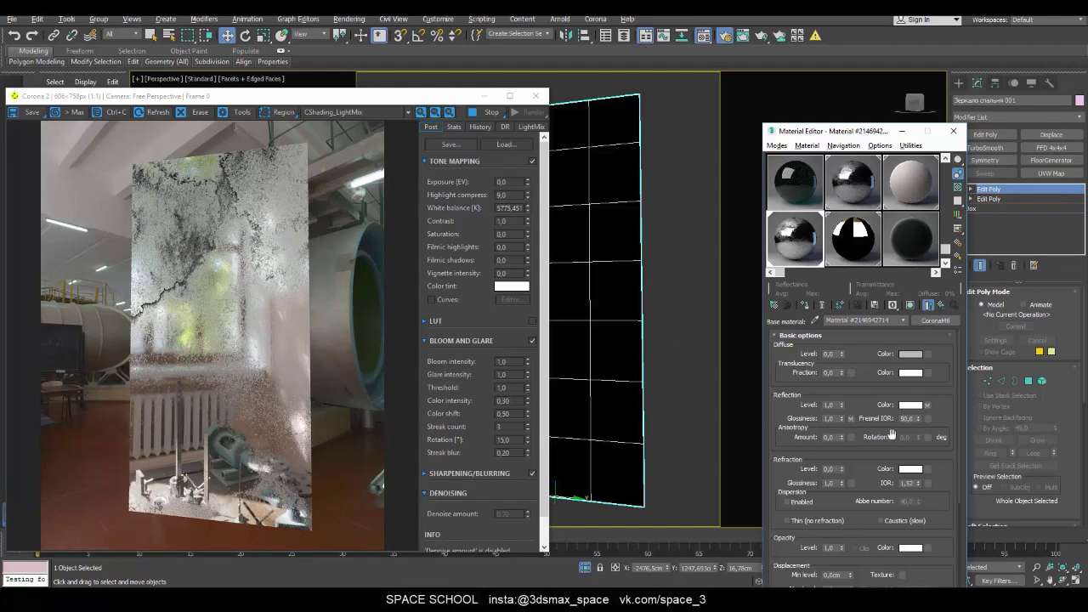
- Set the Reflection Color color-correct map's brightness to 1,0, then go back up to the CoronaLayeredMtl
click(927, 405)
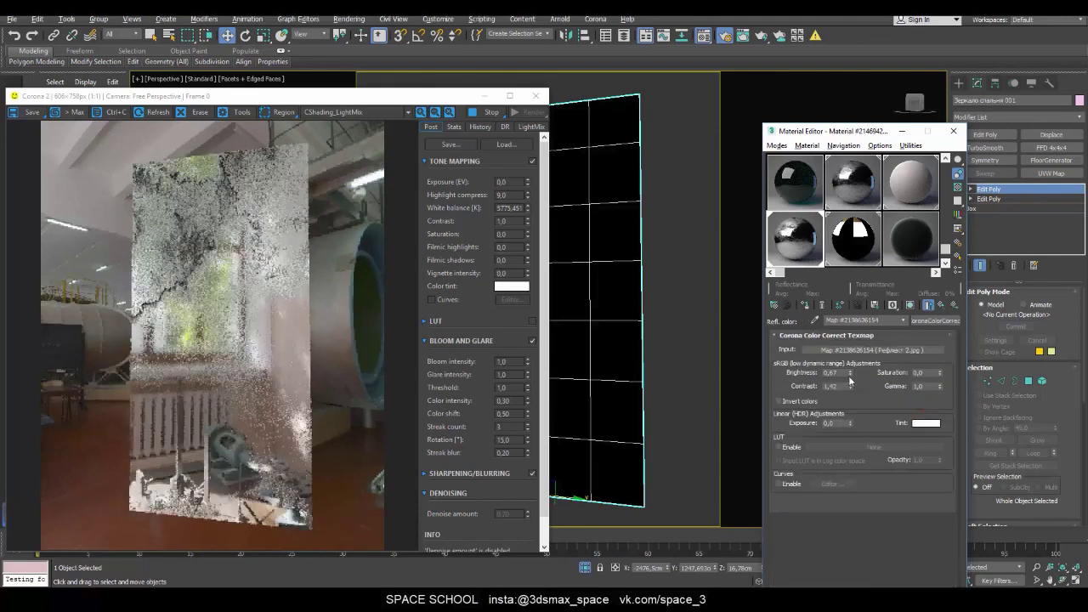
drag(849, 372, 850, 354)
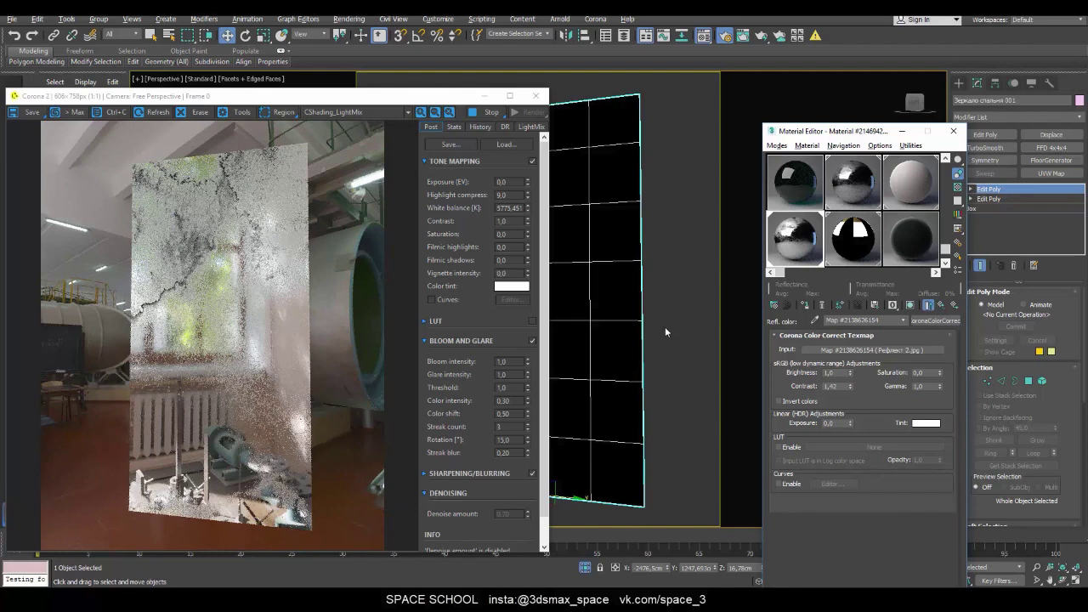
click(941, 304)
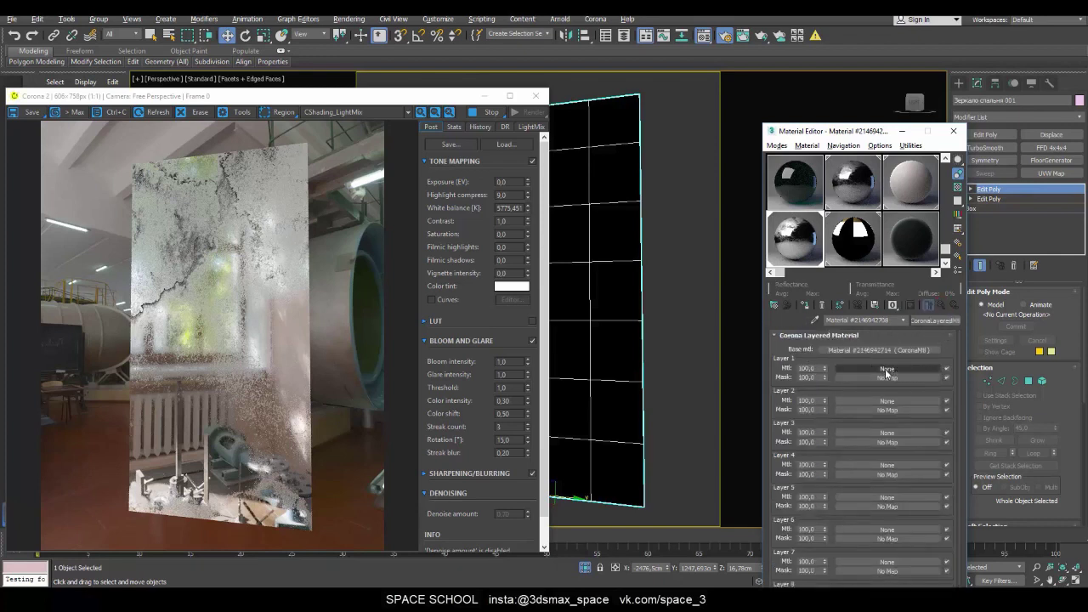
- Load a new CoronaMtl into layer 1 with diffuse level 0 and reflection 1,0, then return to the layered material
click(886, 369)
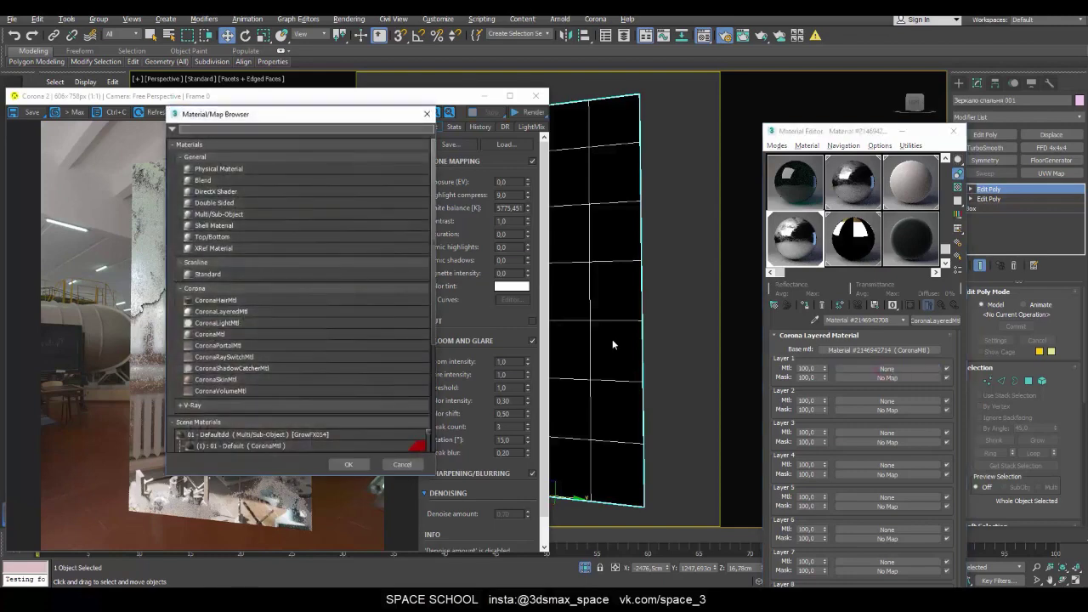
double_click(214, 334)
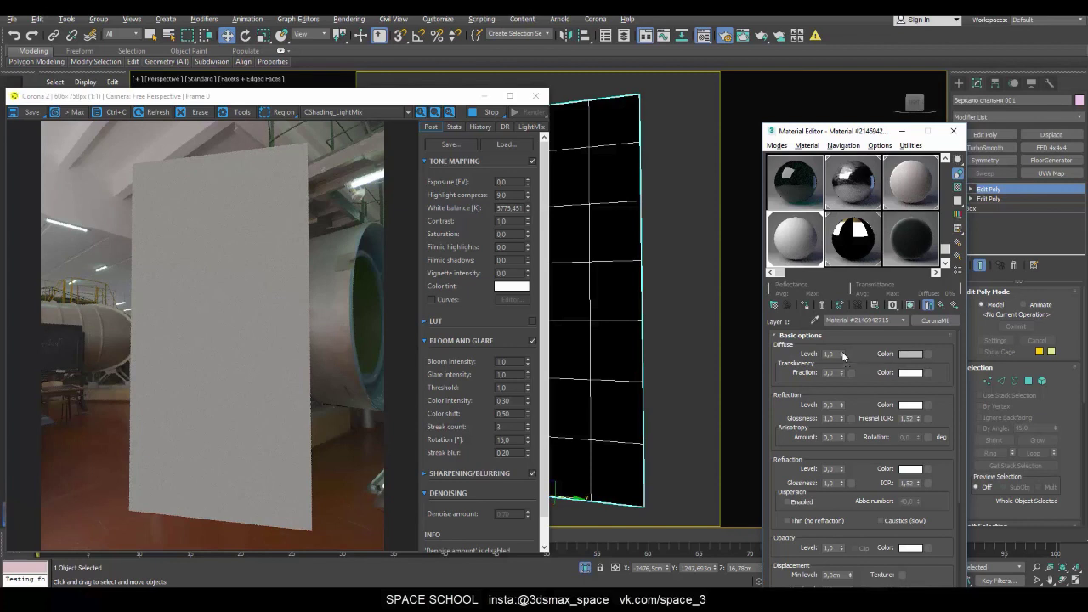
right_click(842, 354)
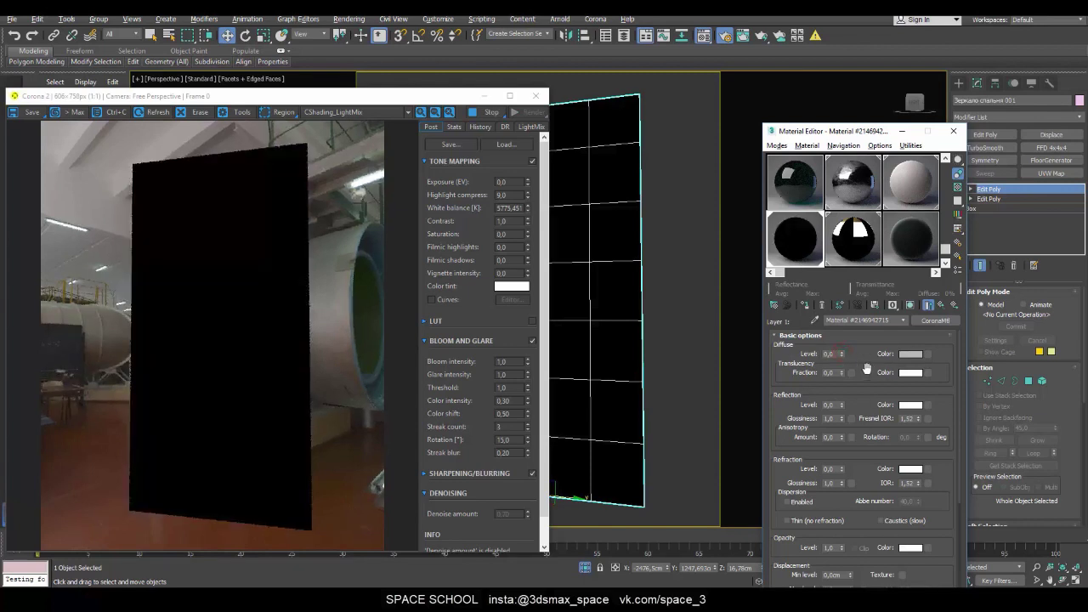
click(841, 356)
drag(841, 406, 842, 386)
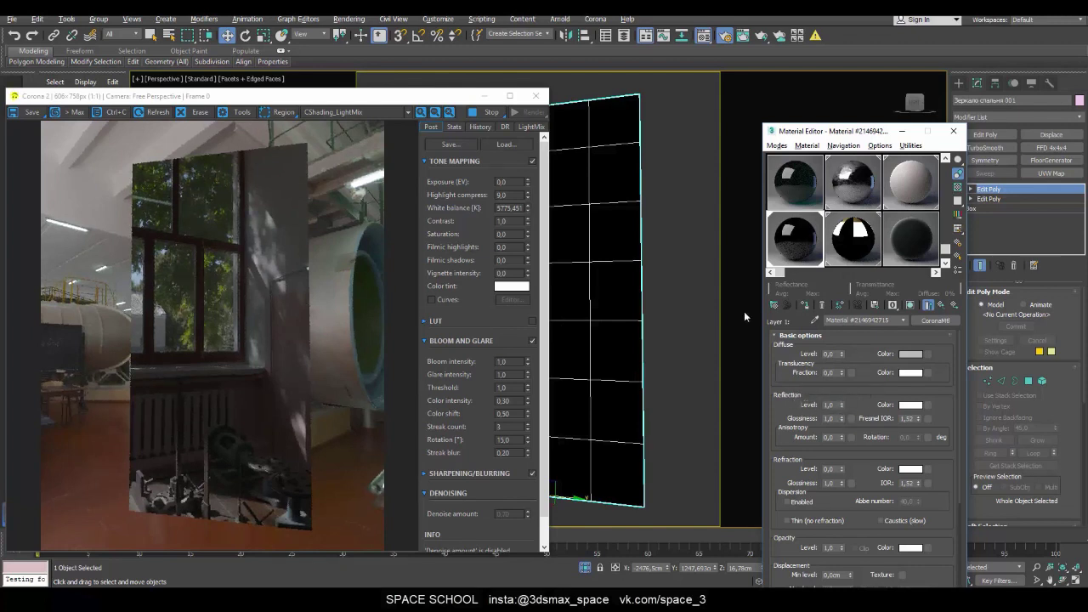
click(941, 306)
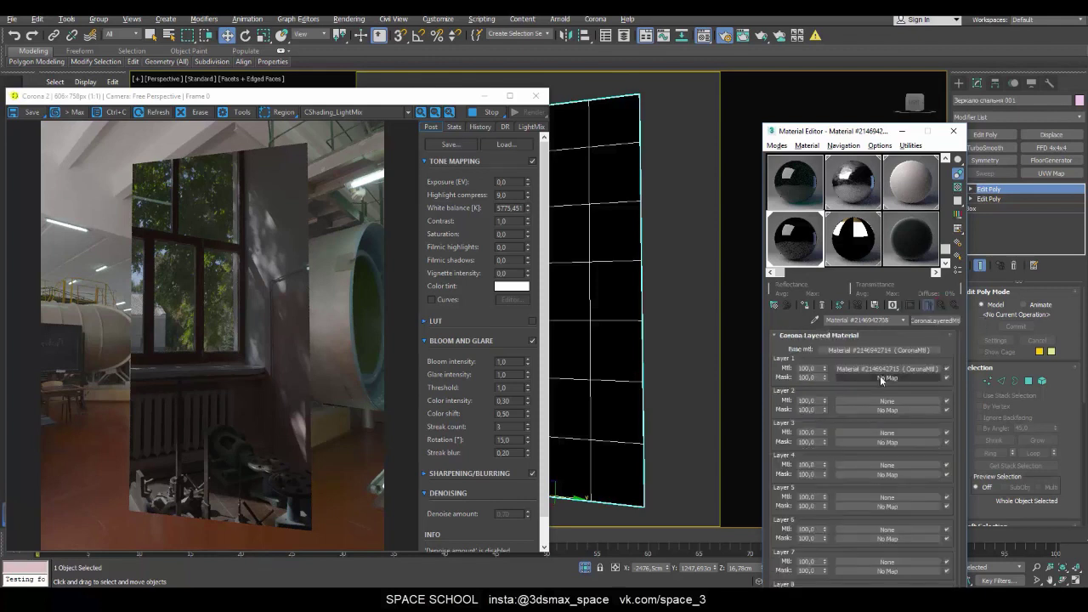
- Set layer 1's mix amount to 50 to blend the mirror layer with the grunge base
double_click(806, 368)
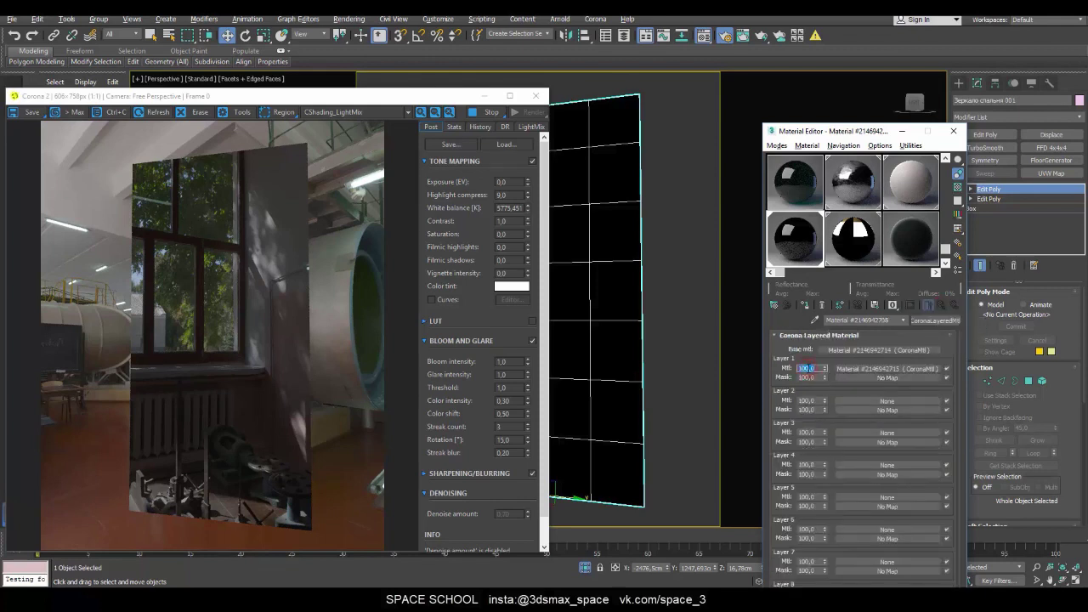
text(50)
key(Return)
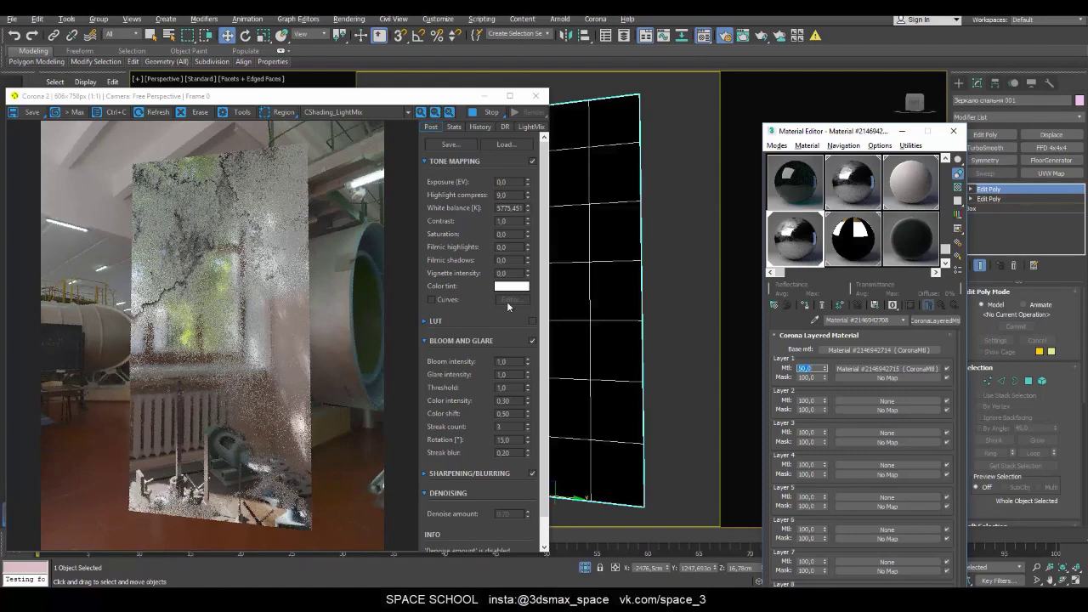
scroll(633, 357, up, 1)
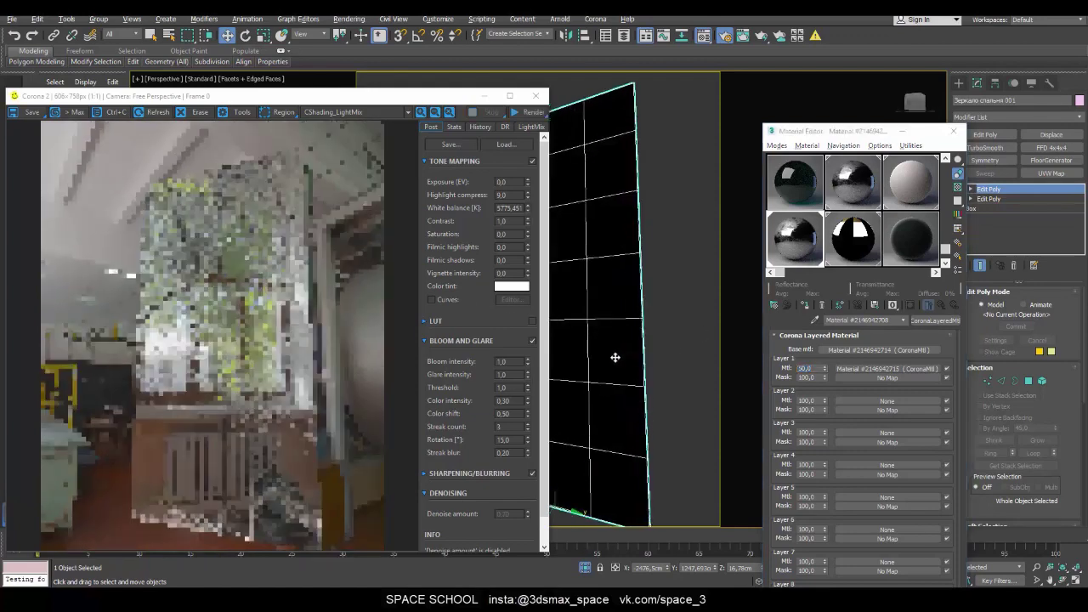
alt+middle_drag(612, 362, 604, 362)
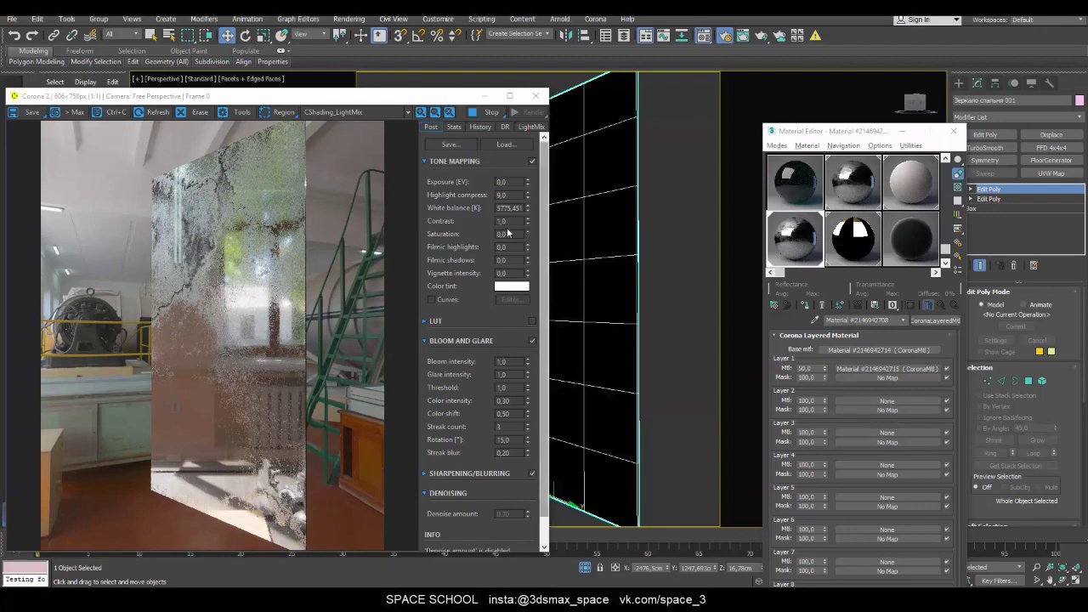
click(280, 113)
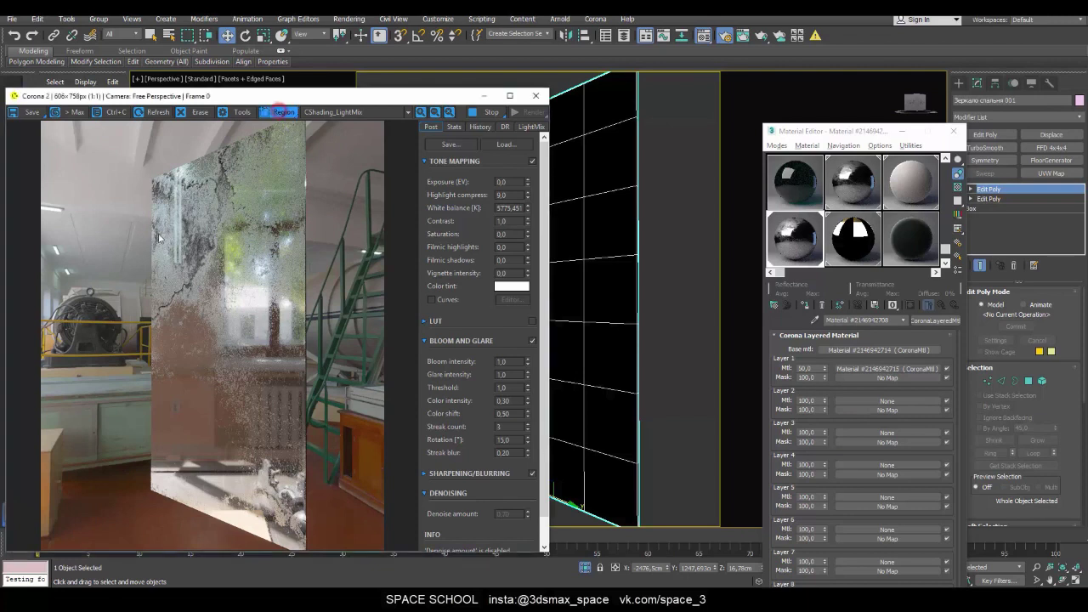
drag(169, 222, 201, 305)
drag(181, 251, 174, 252)
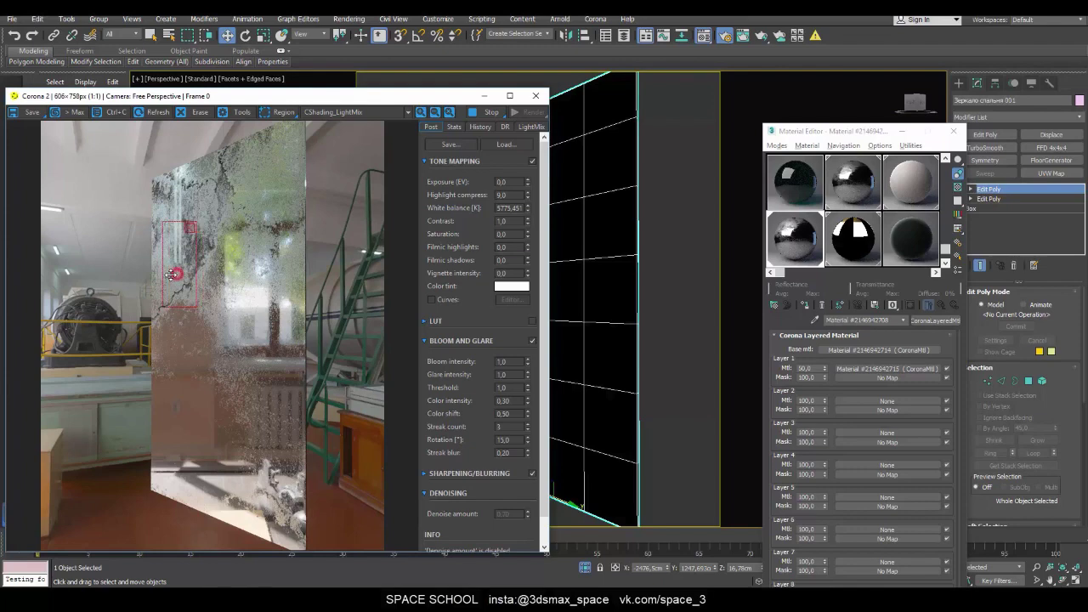
click(946, 369)
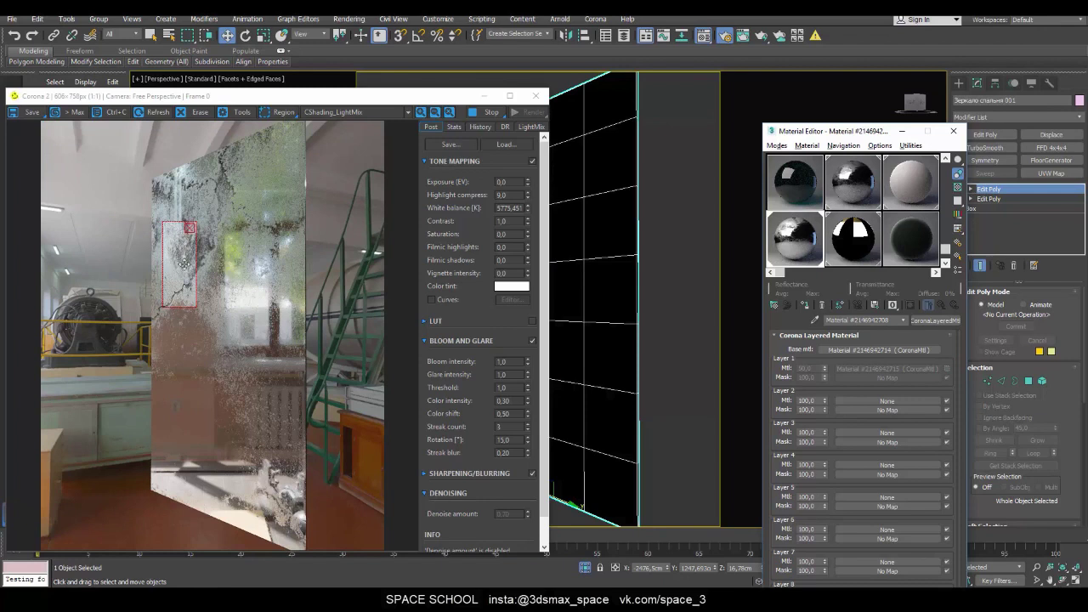
click(945, 369)
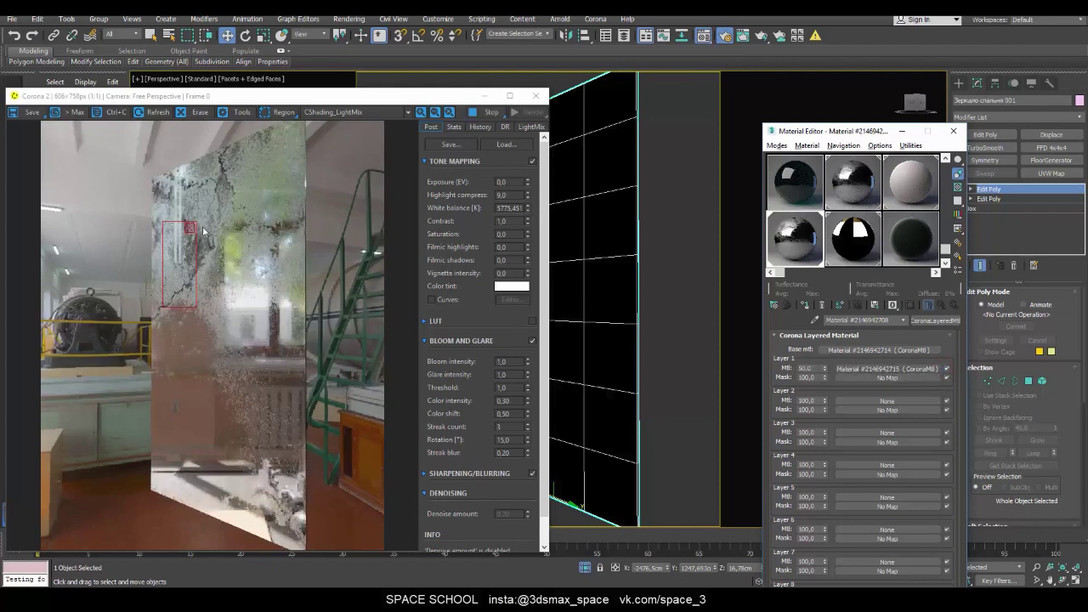
click(353, 310)
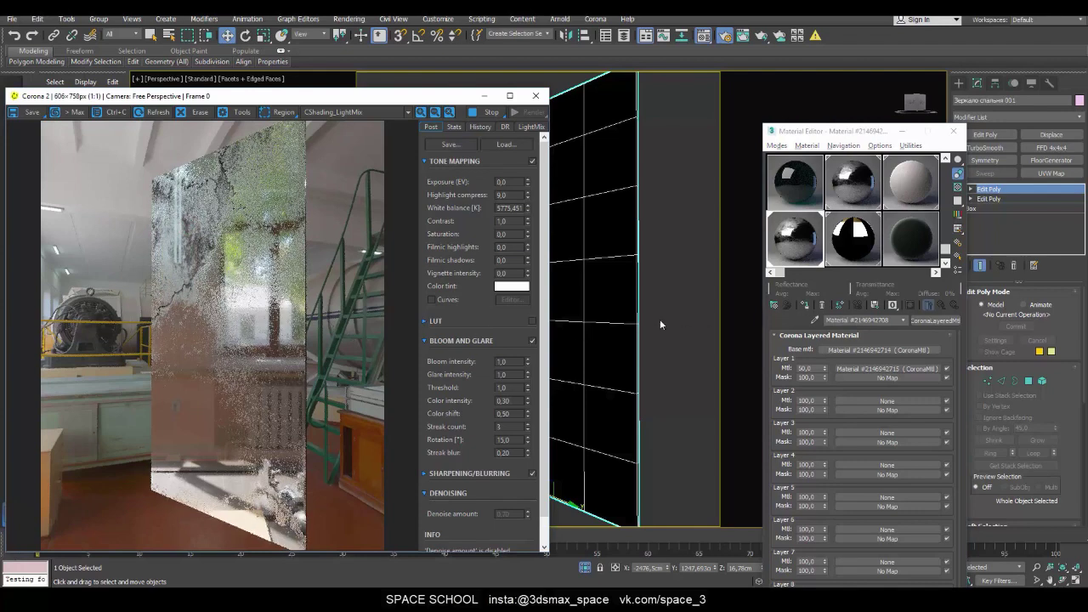
middle_drag(642, 324, 618, 323)
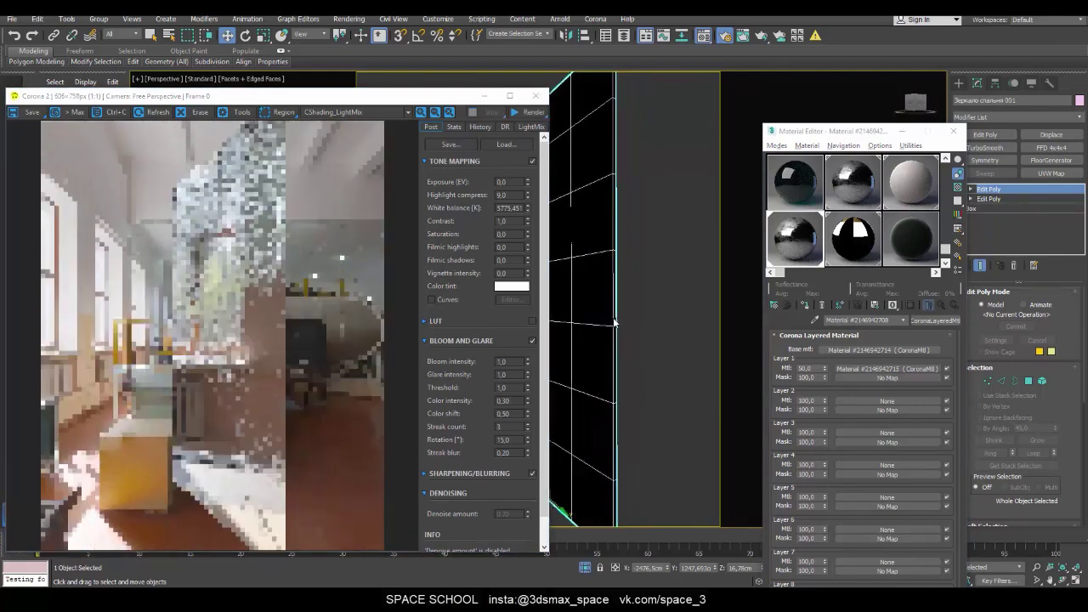
- Orbit and pan around the mirror panel to check the render, then bring up layer 1's CoronaMtl parameters
mouse_move(618, 323)
middle_down()
mouse_move(562, 305)
mouse_move(629, 303)
middle_up()
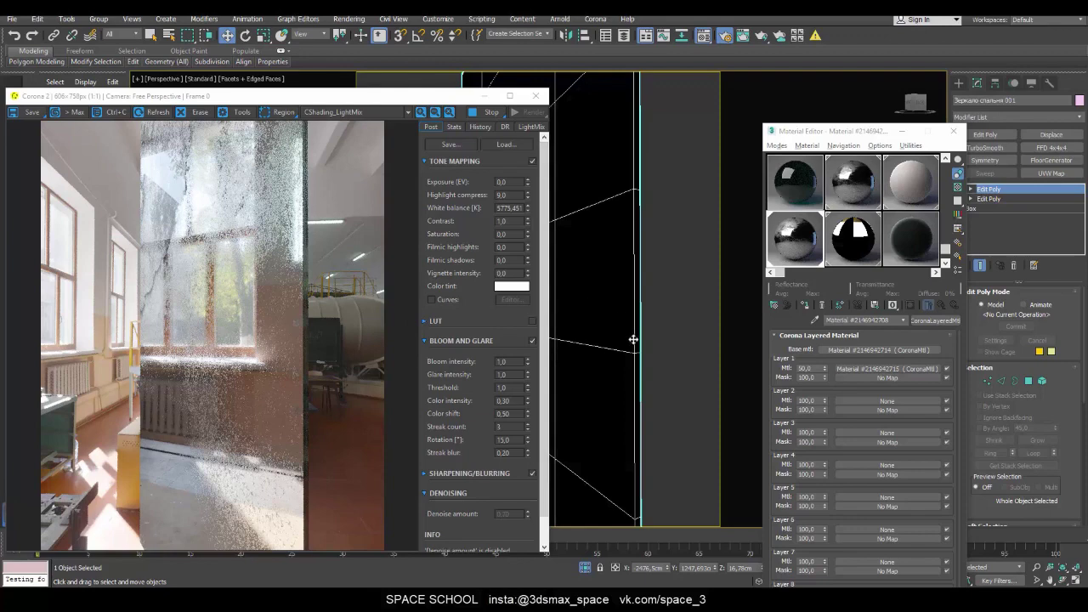
drag(631, 343, 667, 345)
scroll(731, 345, down, 2)
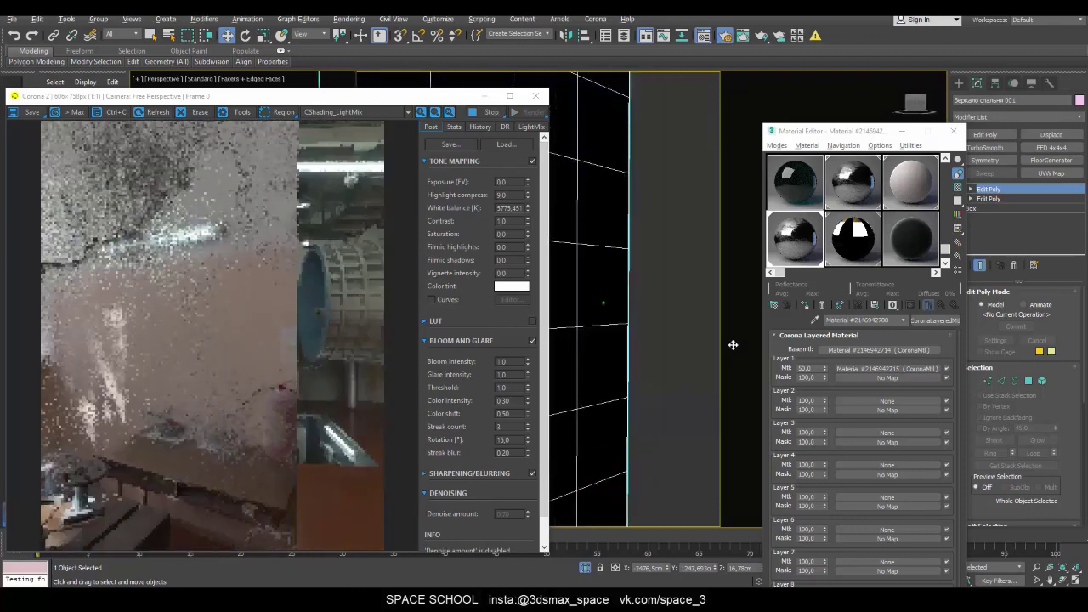
scroll(731, 345, down, 2)
scroll(587, 297, up, 2)
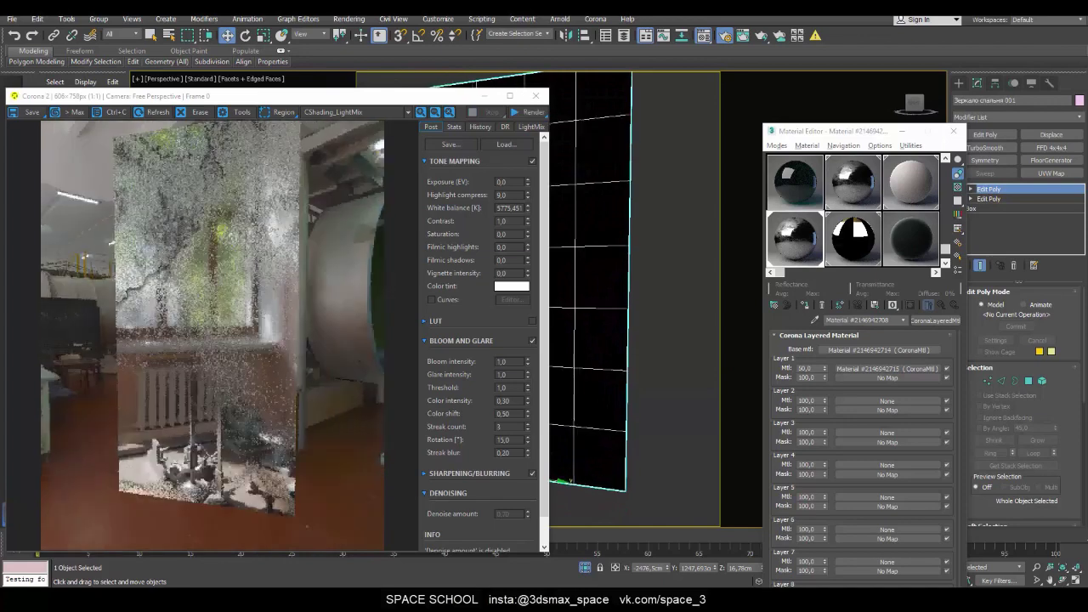
drag(624, 220, 622, 217)
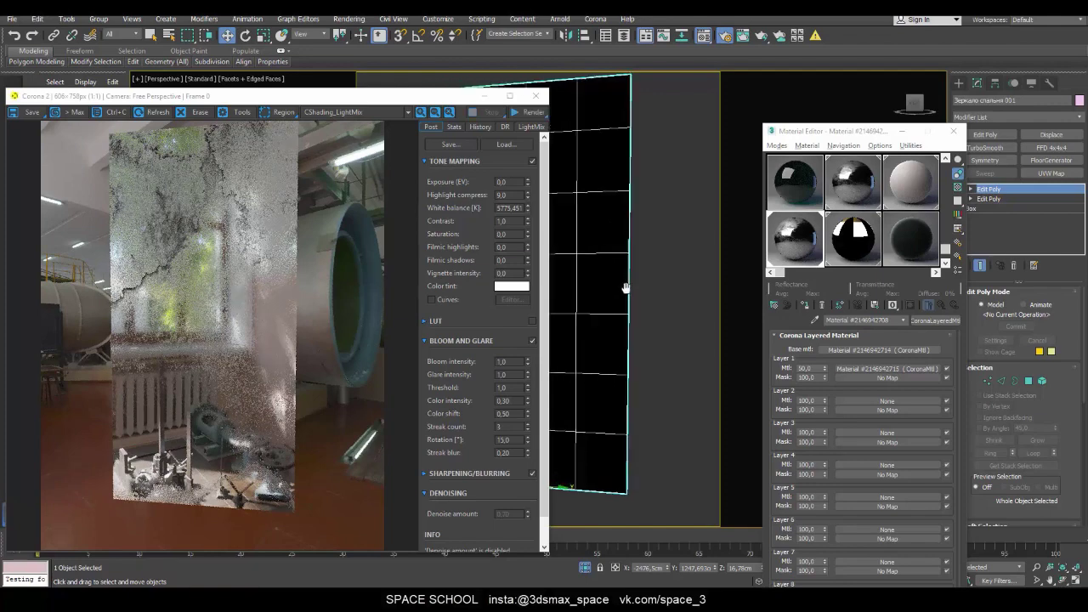
drag(626, 287, 626, 291)
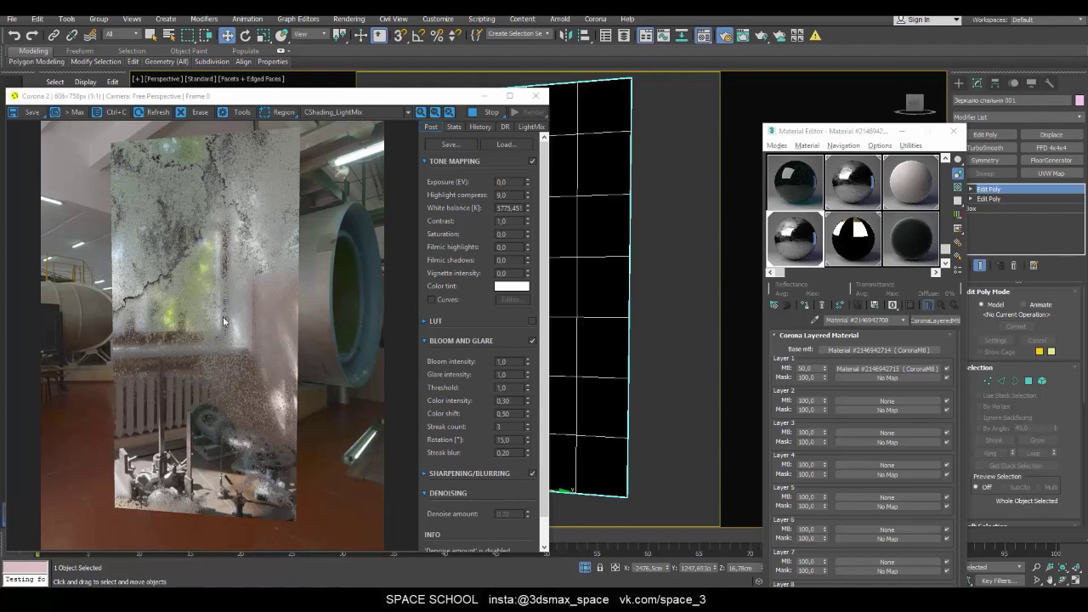
click(888, 370)
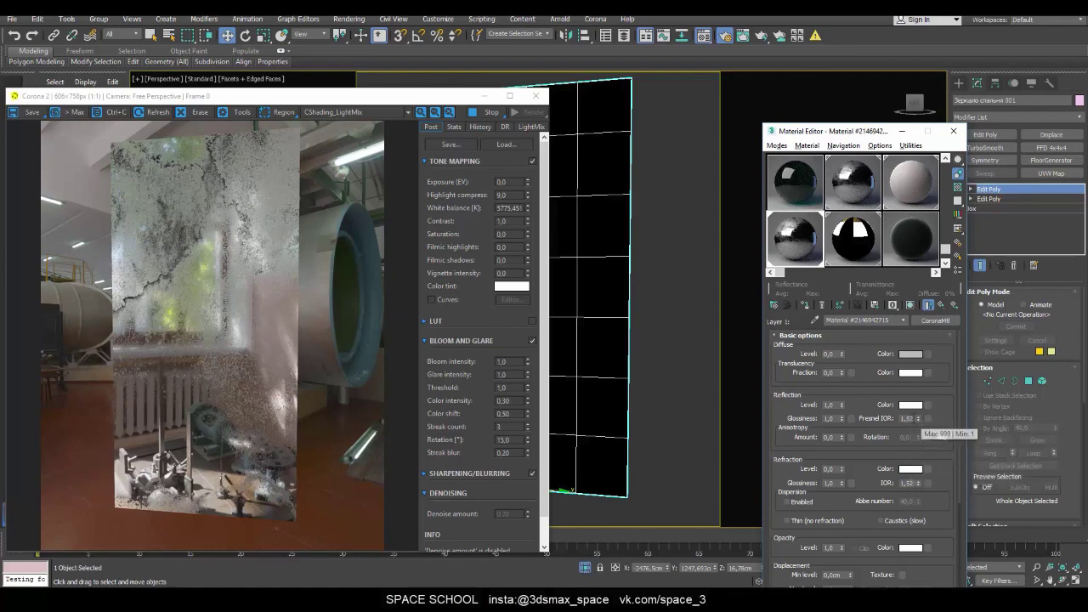
- Raise the layer 1 CoronaMtl Fresnel IOR to 2,0 and orbit the viewport to check the mirror
double_click(911, 419)
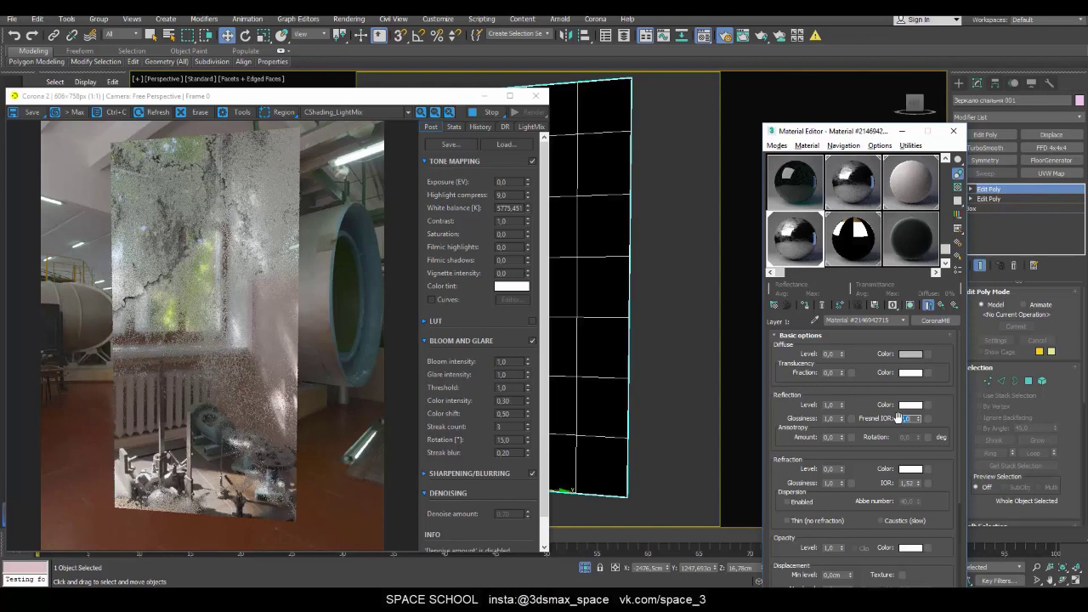
text(2)
key(Return)
text(5)
key(Return)
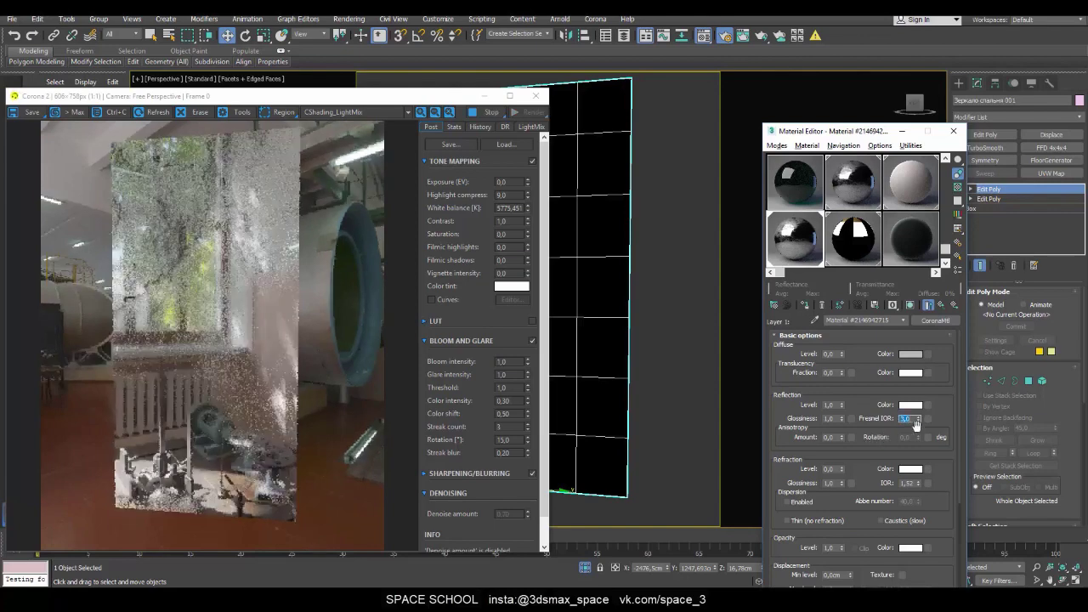
click(916, 422)
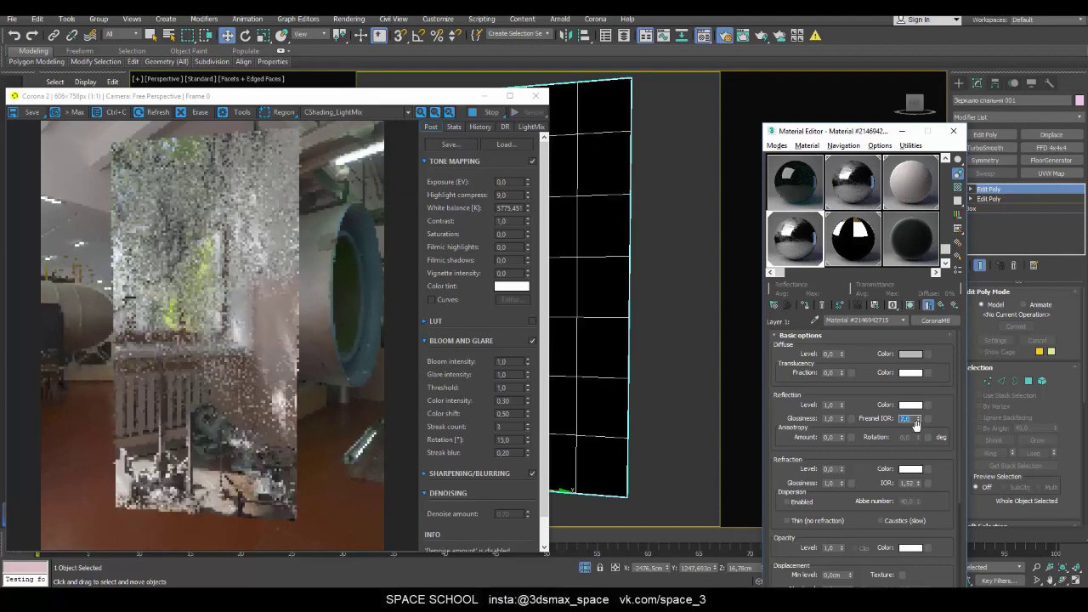
click(621, 375)
alt+middle_drag(622, 375, 717, 390)
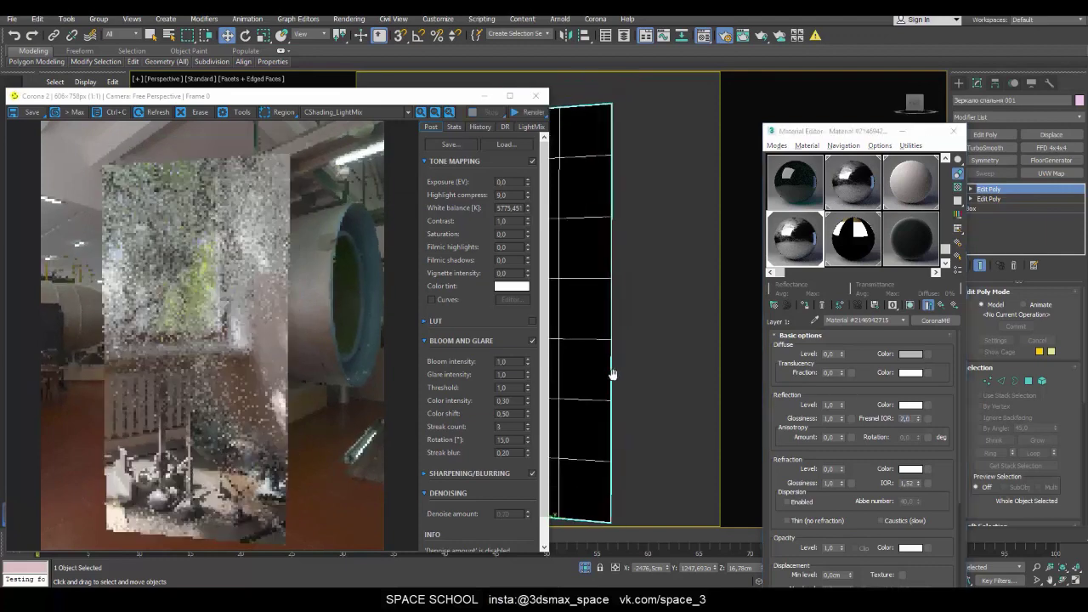